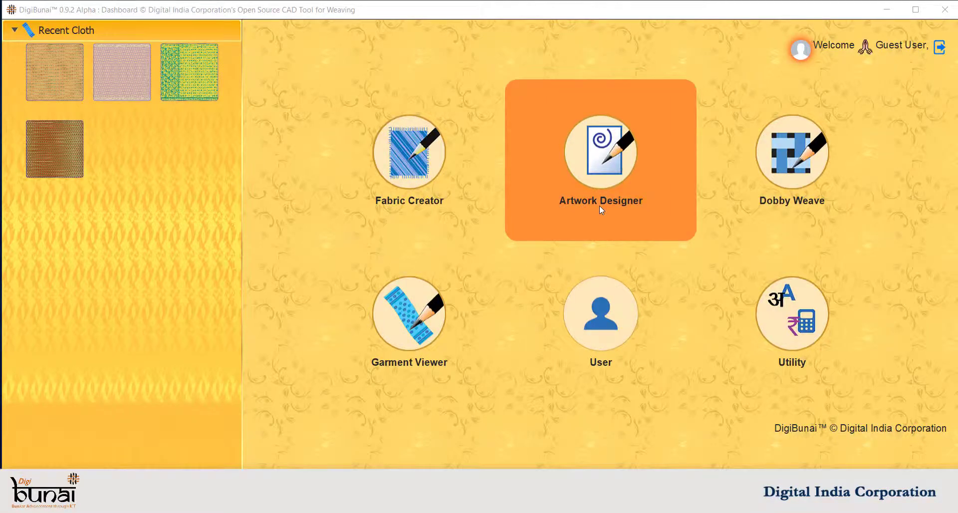
Step: Launch the Artwork Designer module from its tile on the DigiBunai dashboard
click(600, 206)
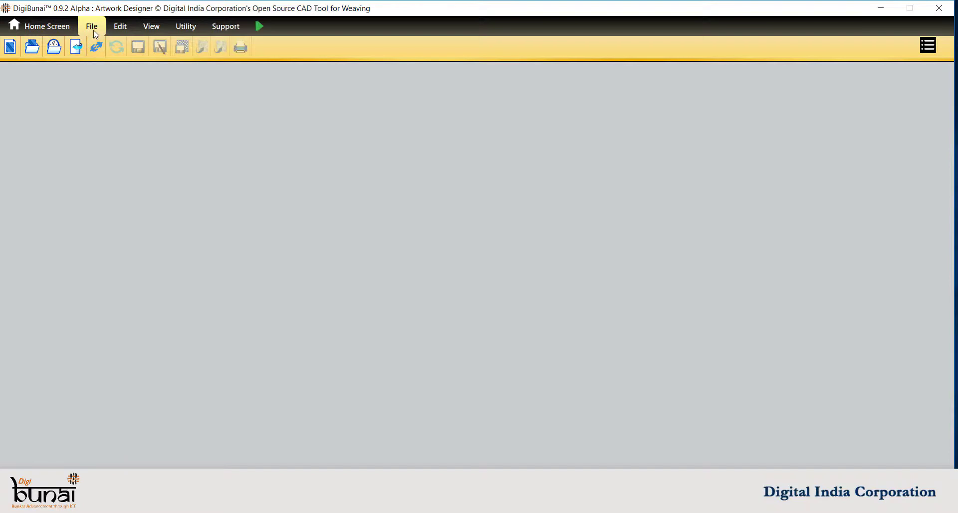
Step: Import the PNG file design.png from the Desktop folder onto the canvas
click(75, 49)
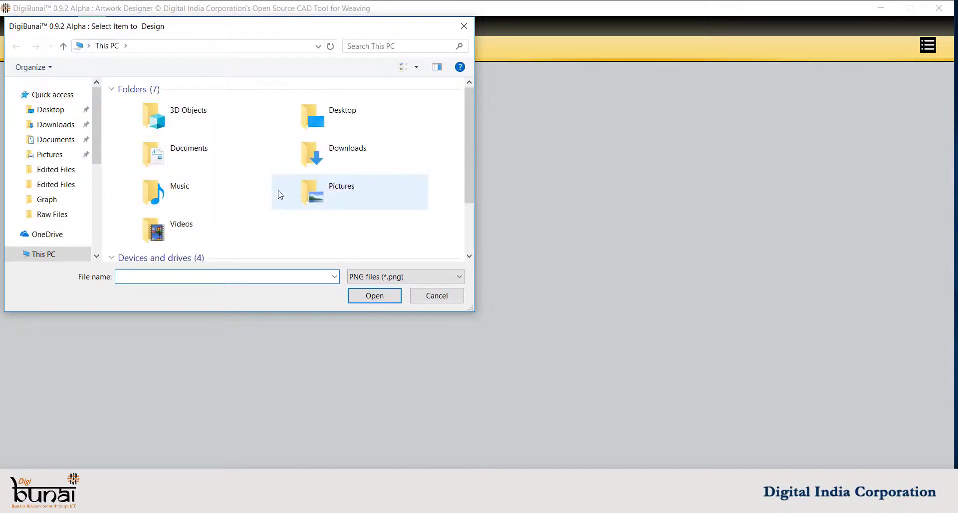
double_click(337, 124)
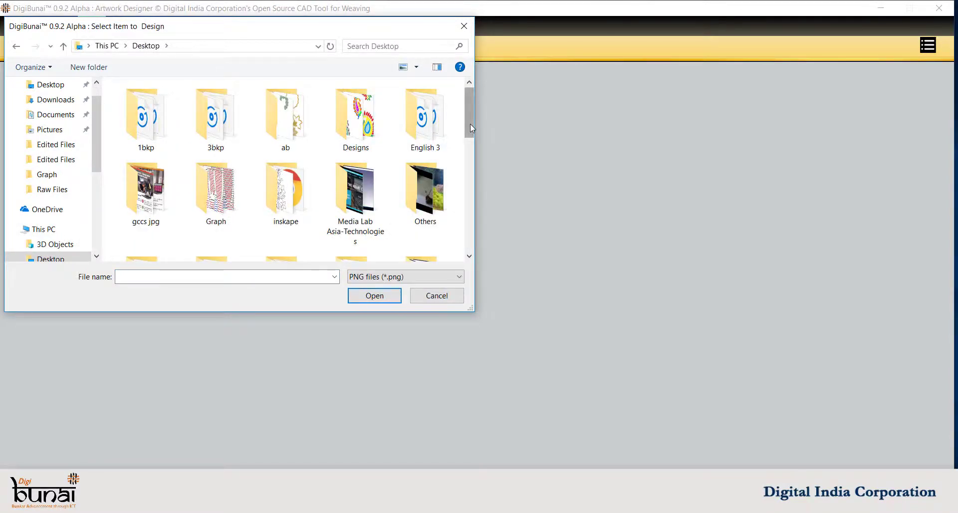
drag(470, 129, 475, 183)
click(445, 278)
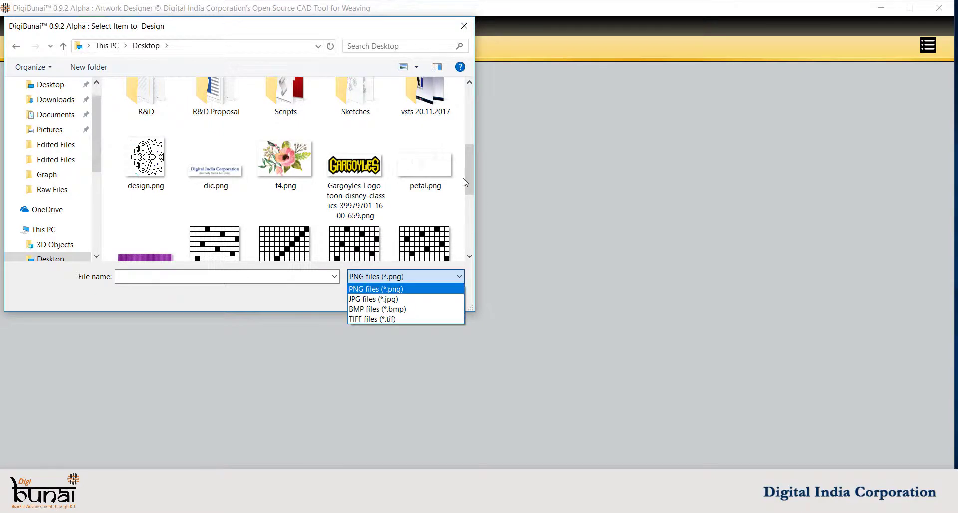
click(153, 172)
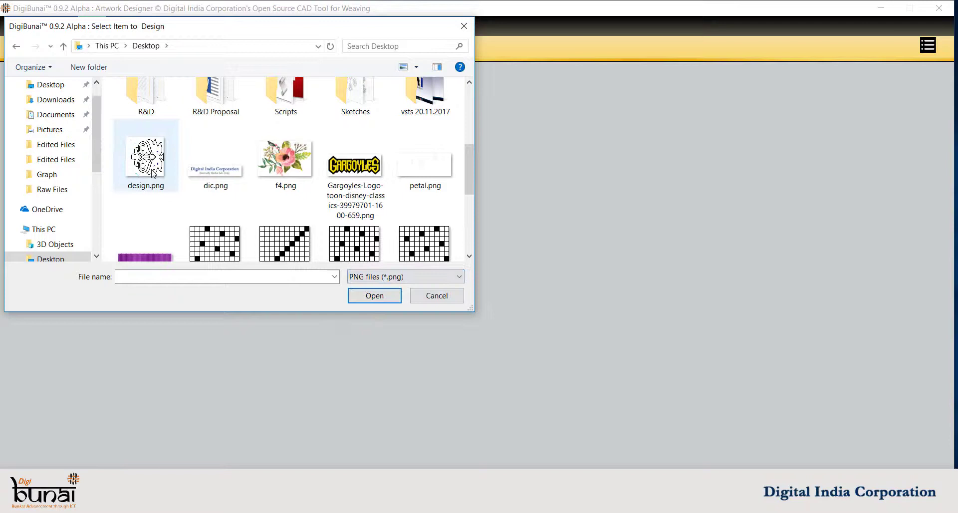
click(375, 297)
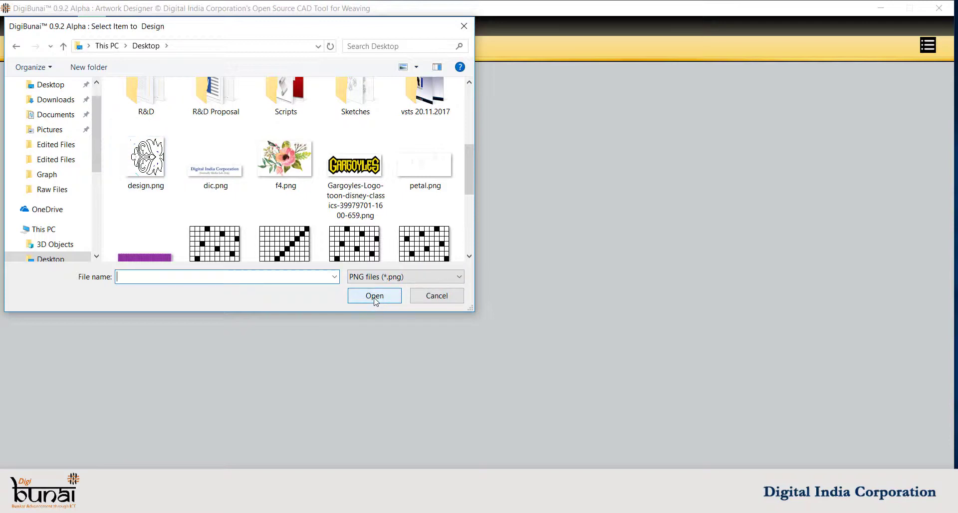
click(164, 185)
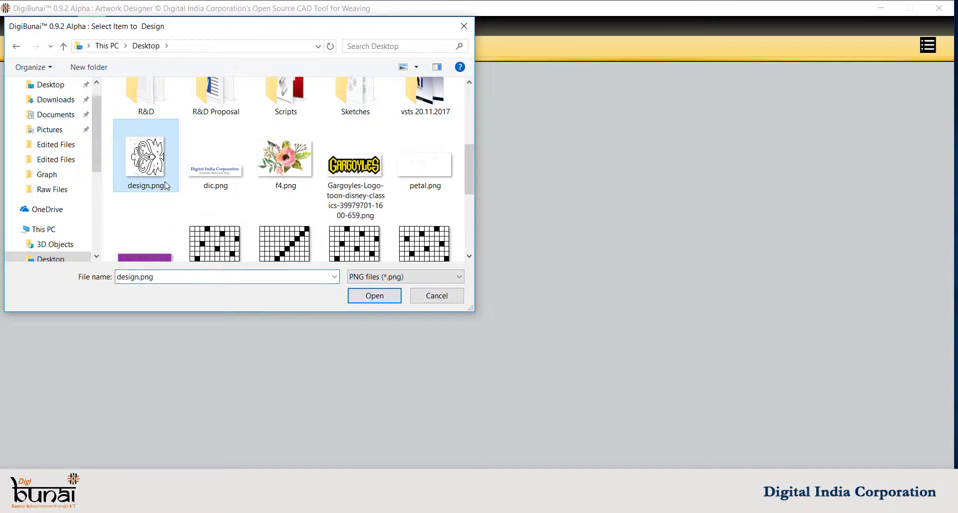
click(381, 297)
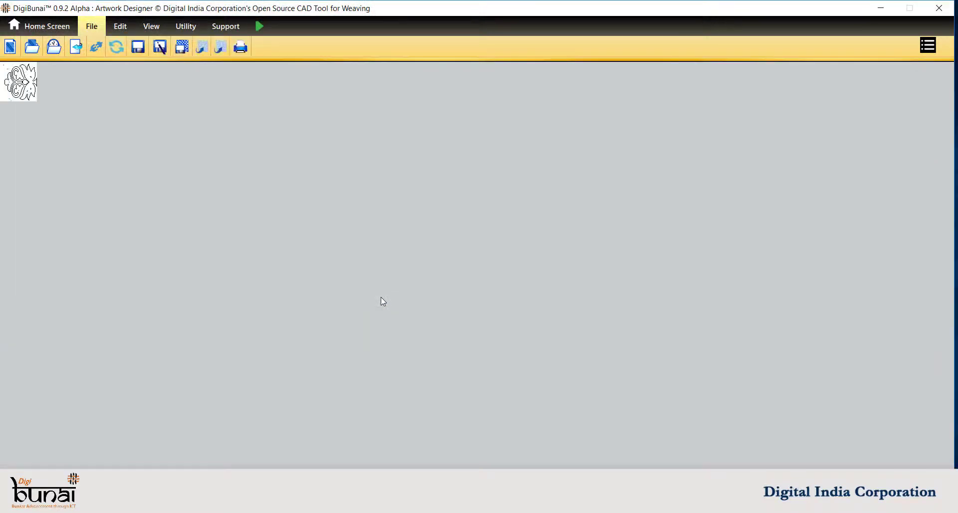
Step: Open the Density Editor from the Edit tools for the imported artwork
click(121, 27)
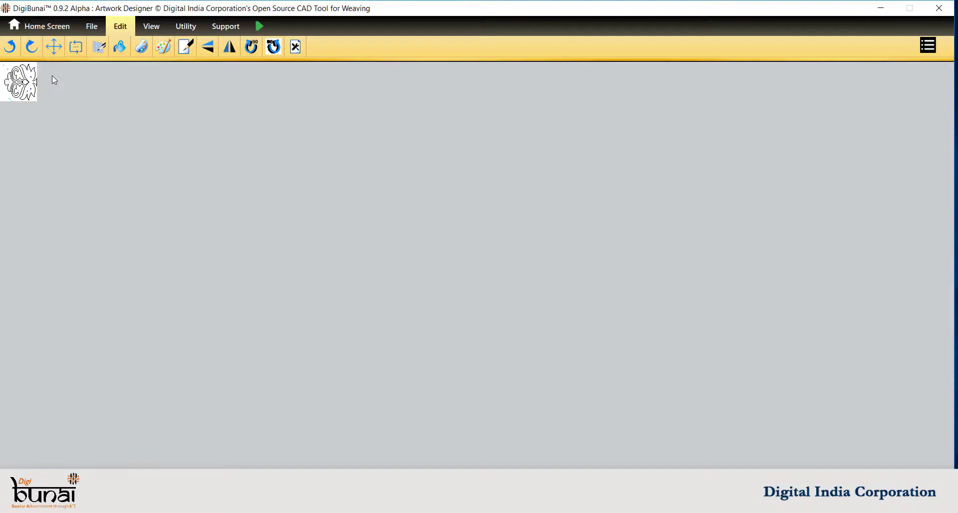
click(54, 47)
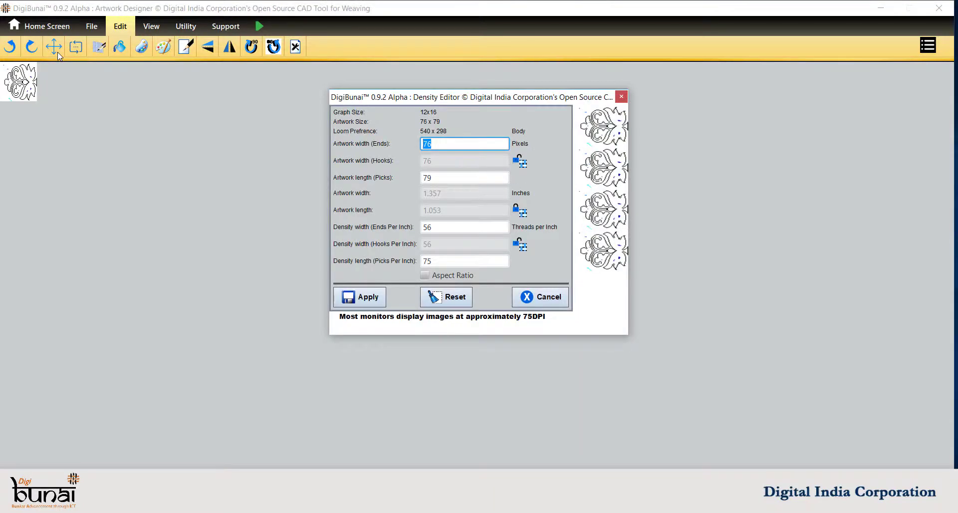
Step: Set the artwork size to 120 ends by 120 picks and lock the pixel size
click(449, 147)
key(BackSpace)
key(BackSpace)
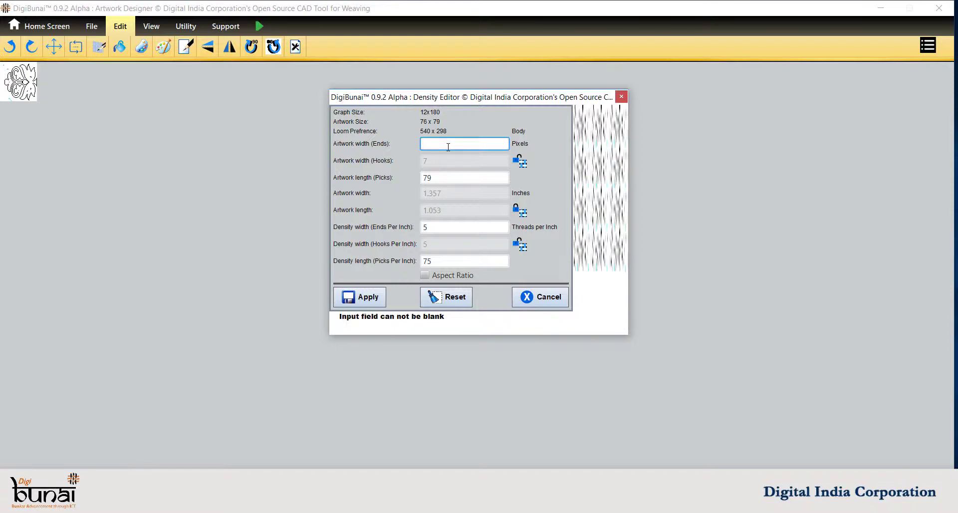
text(120)
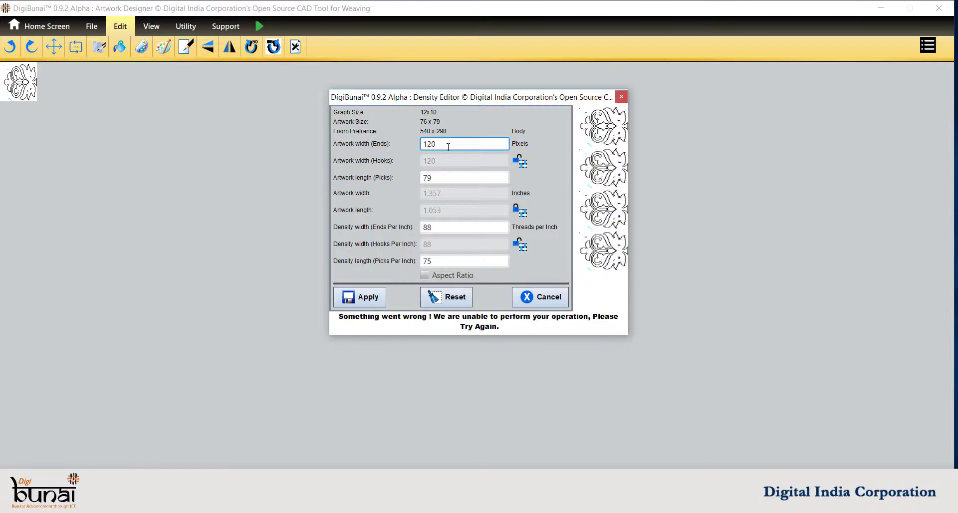
click(459, 177)
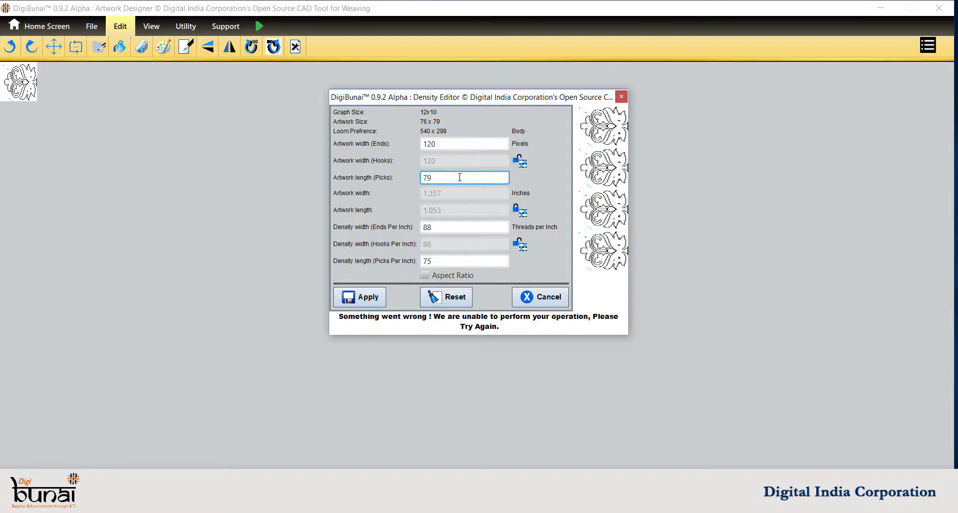
double_click(449, 181)
text(12)
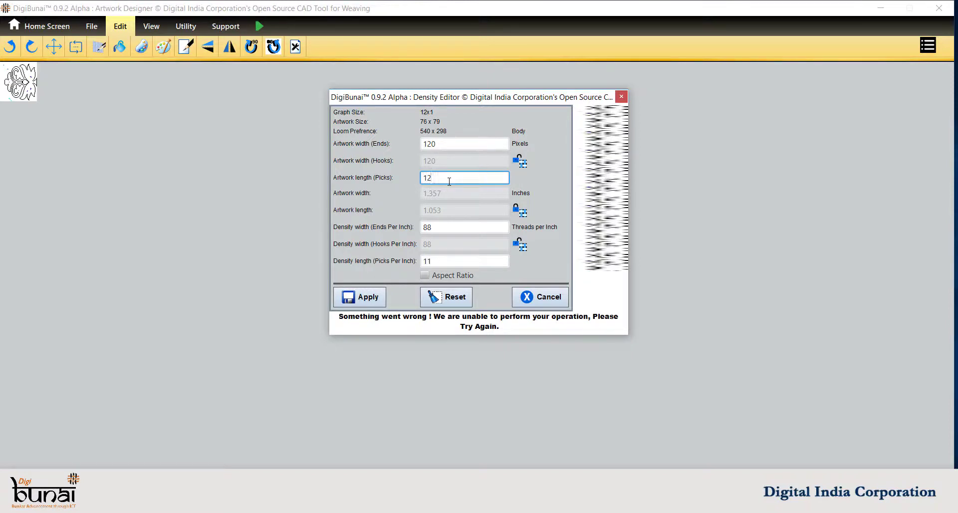
text(0)
click(526, 167)
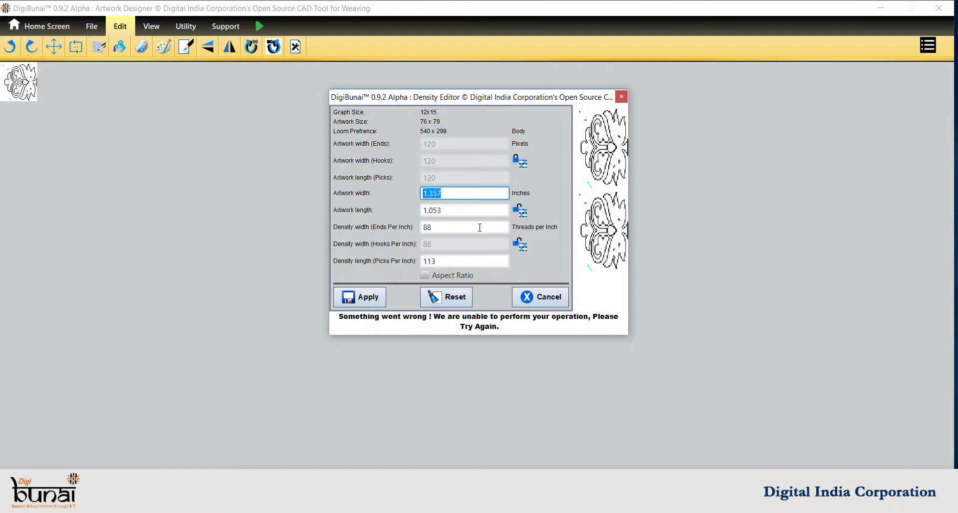
Step: Set density to 56 ends per inch and 75 picks per inch, then apply
click(480, 228)
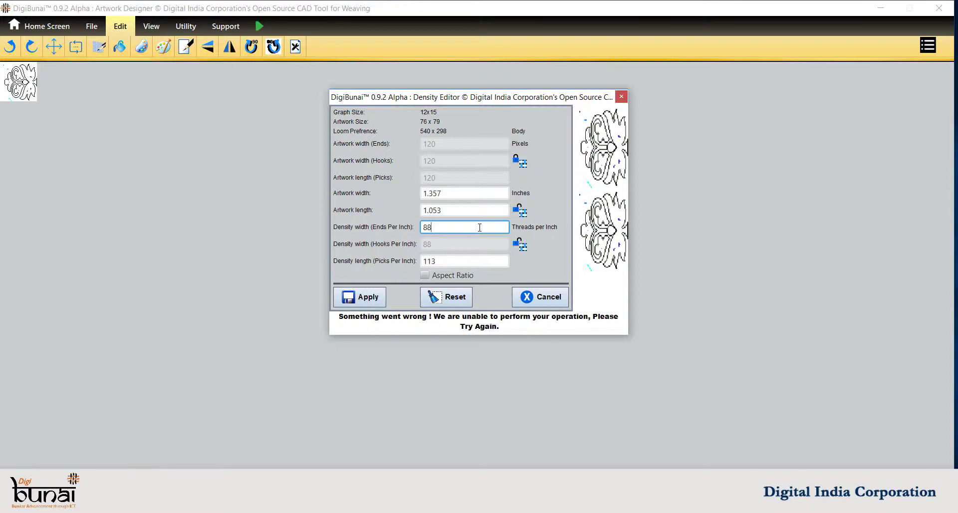
key(BackSpace)
key(BackSpace)
text(56)
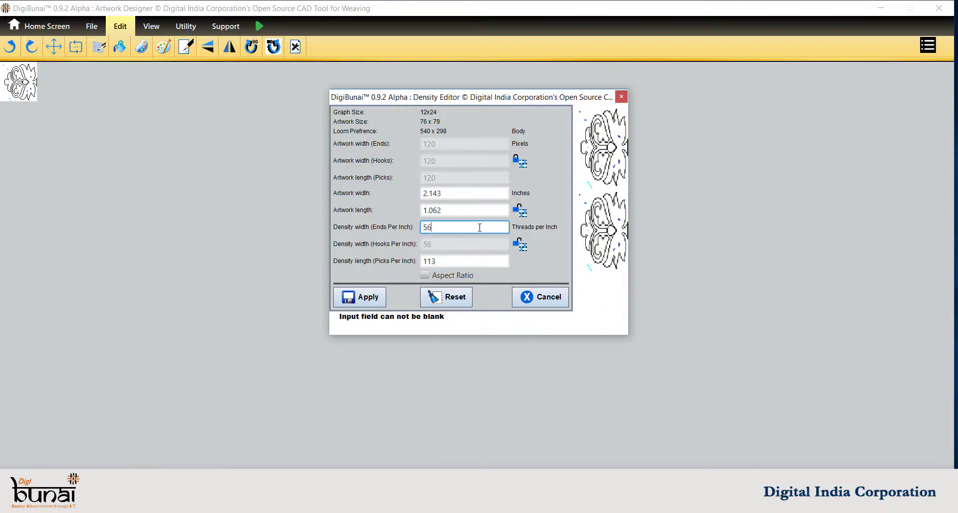
click(465, 260)
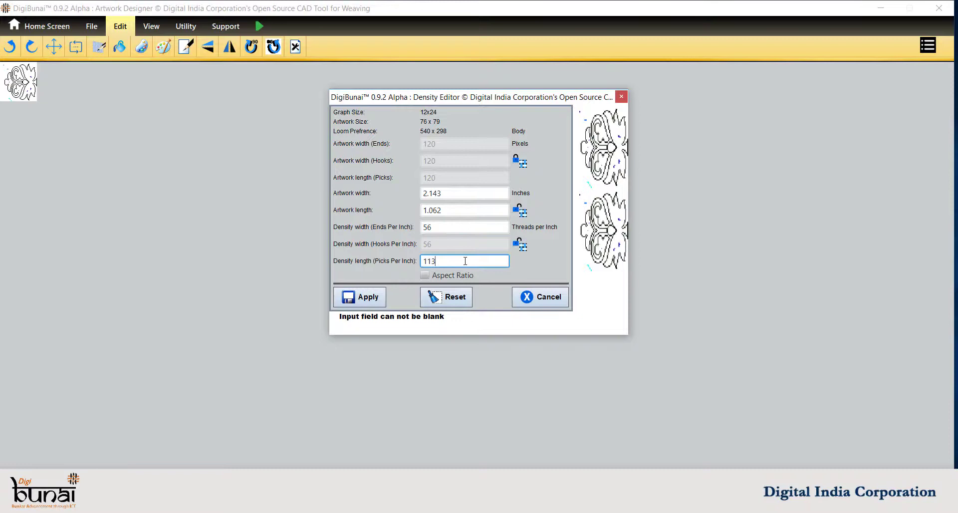
key(BackSpace)
key(BackSpace)
key(BackSpace)
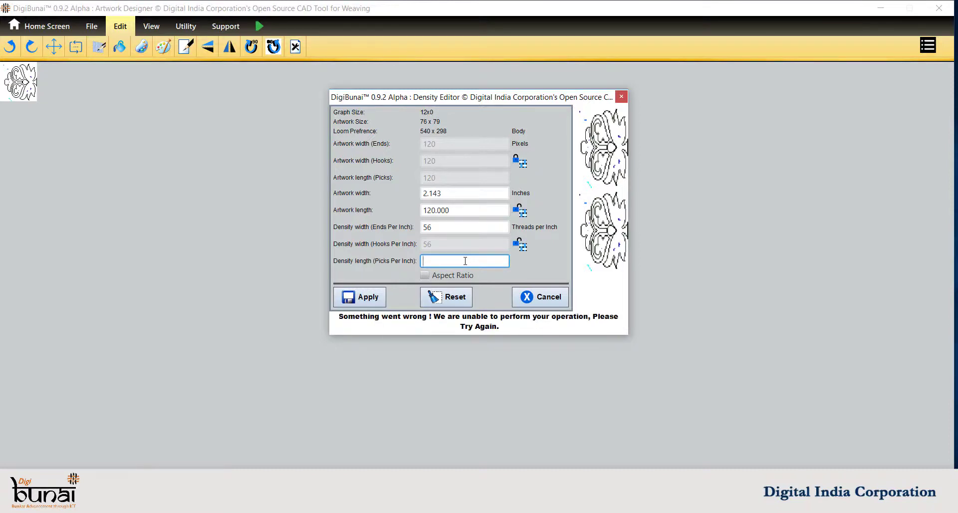
text(75)
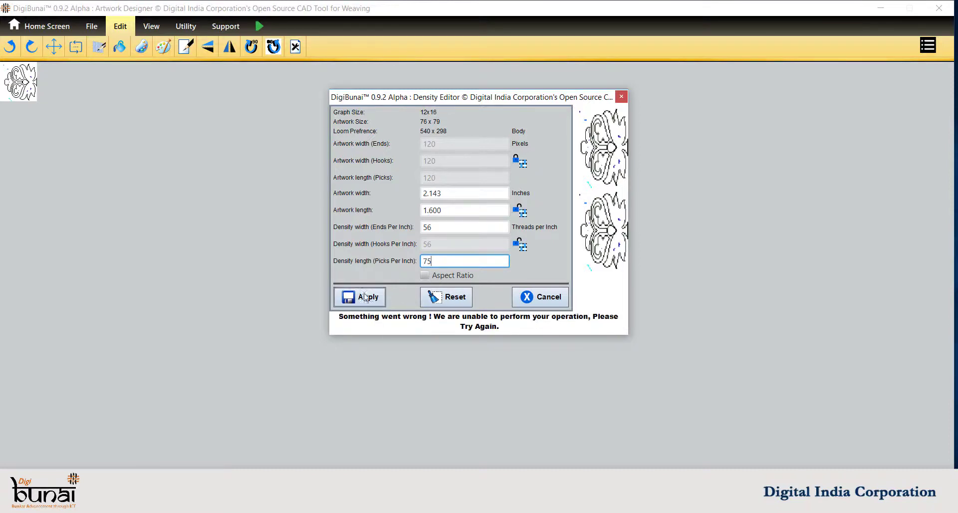
click(366, 298)
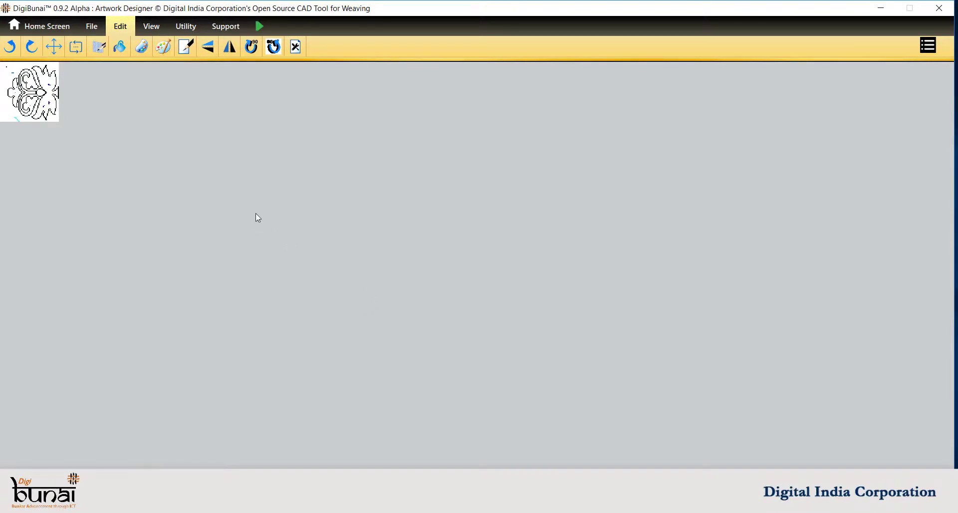
Step: Reduce the artwork to a set count of 2 colours
click(167, 56)
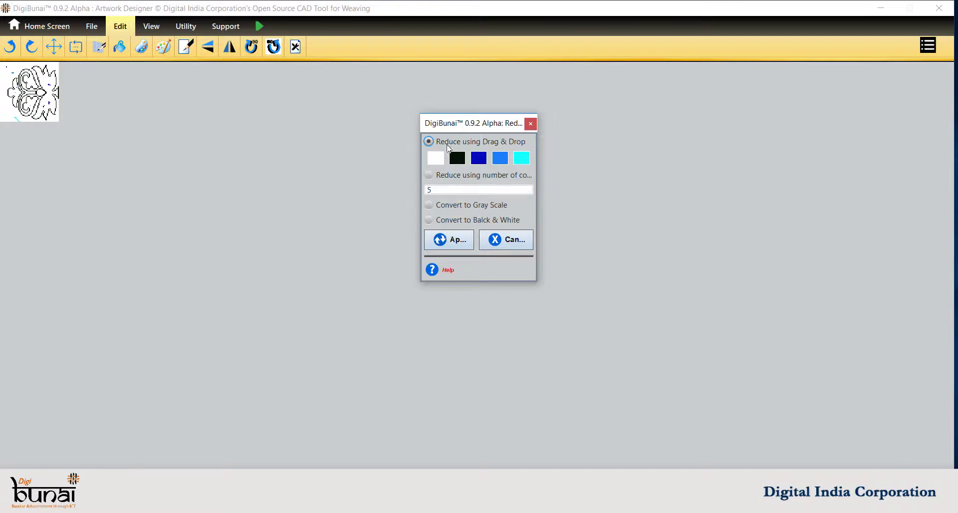
click(430, 177)
click(447, 190)
key(BackSpace)
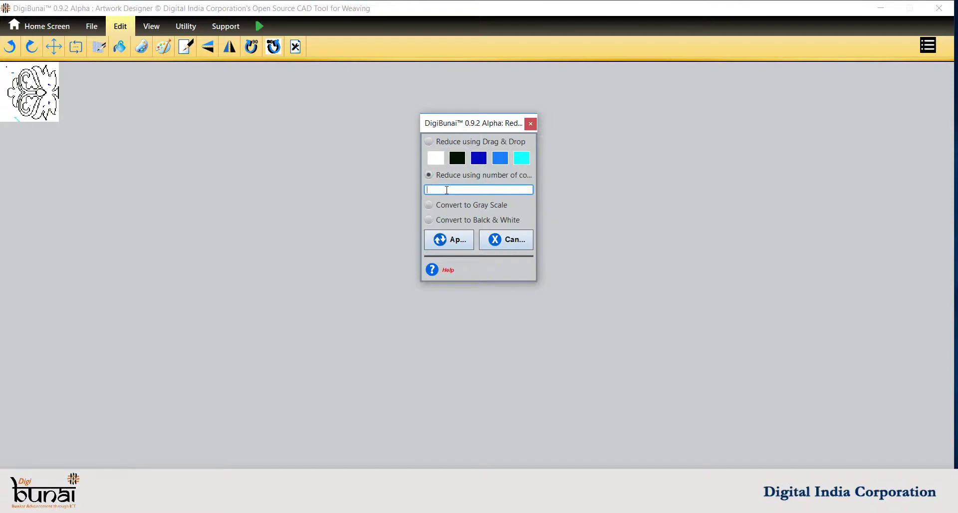
text(2)
click(451, 241)
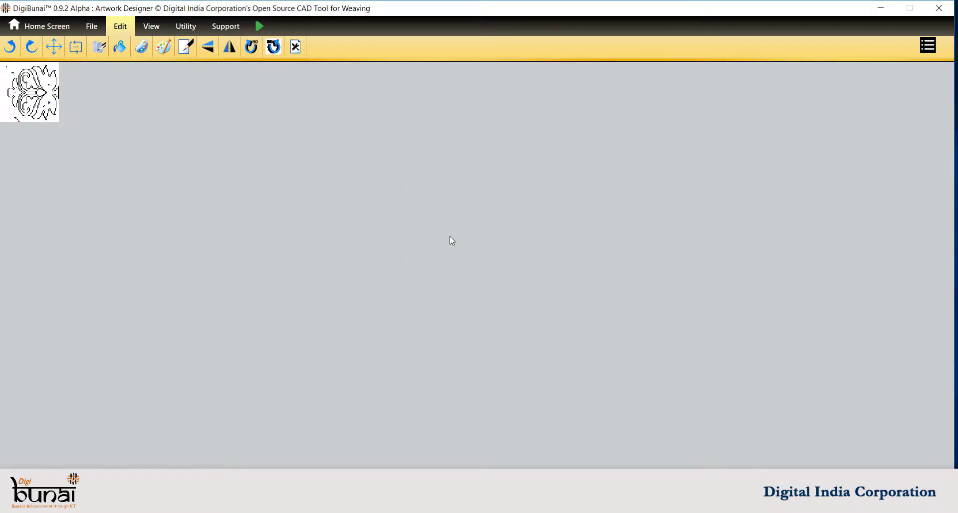
Step: Merge colours by drag and drop so only black and white remain, then apply
click(167, 48)
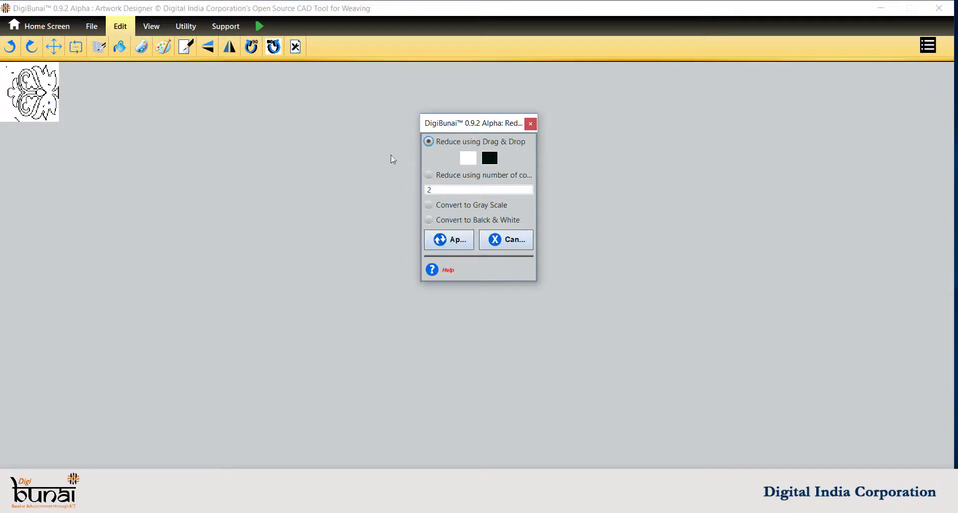
click(528, 244)
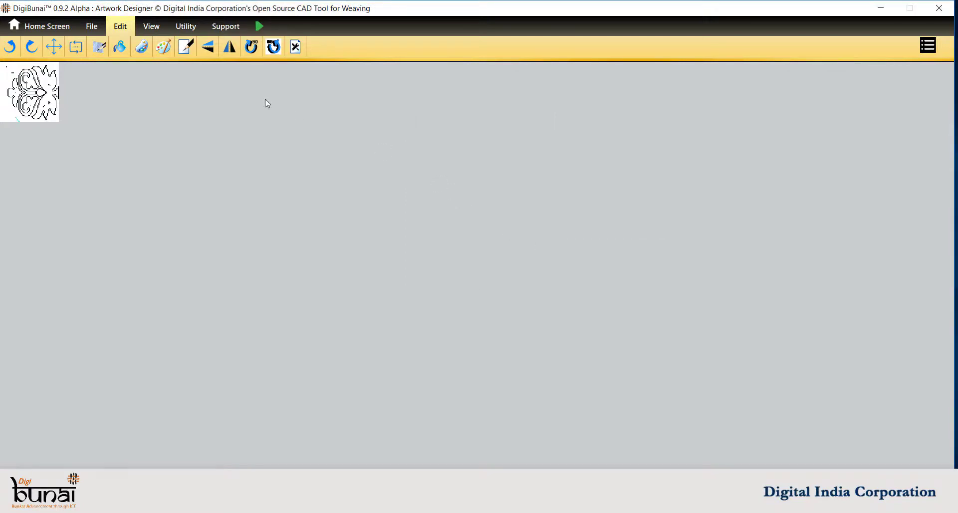
click(159, 52)
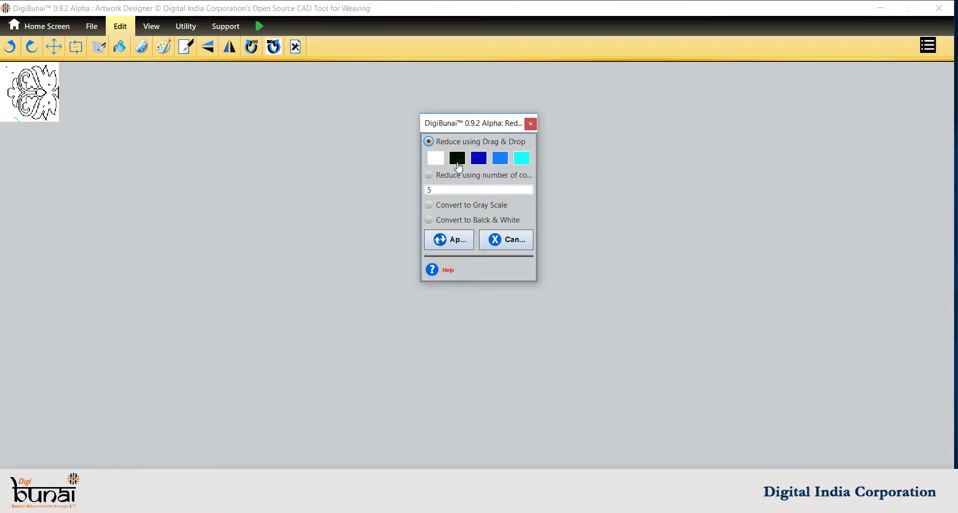
drag(458, 167, 522, 161)
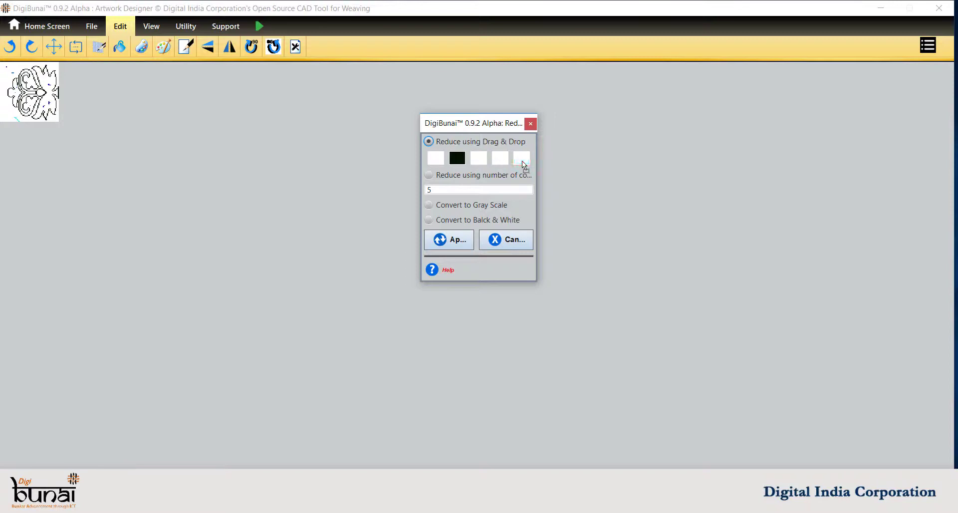
click(450, 240)
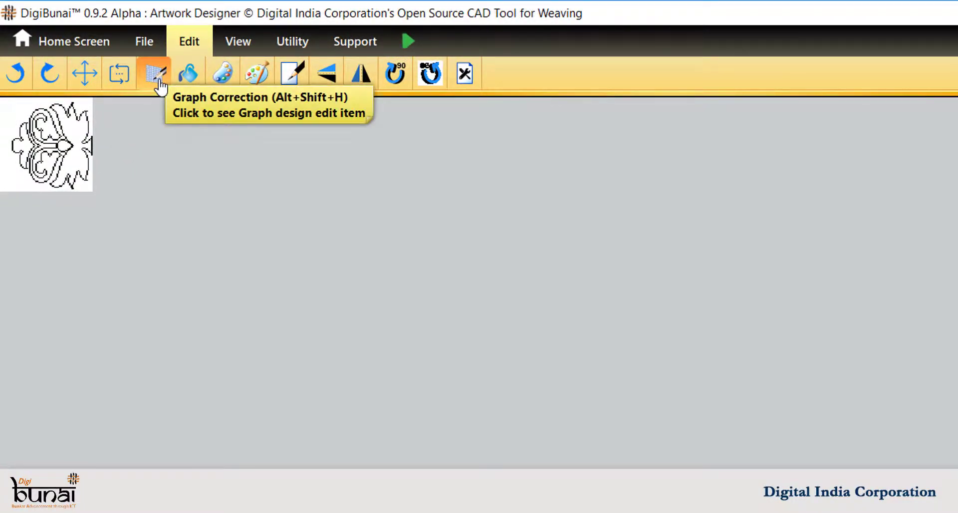
Step: Show float errors in the Graph Editor, mark two black grid cells, then cancel
click(160, 85)
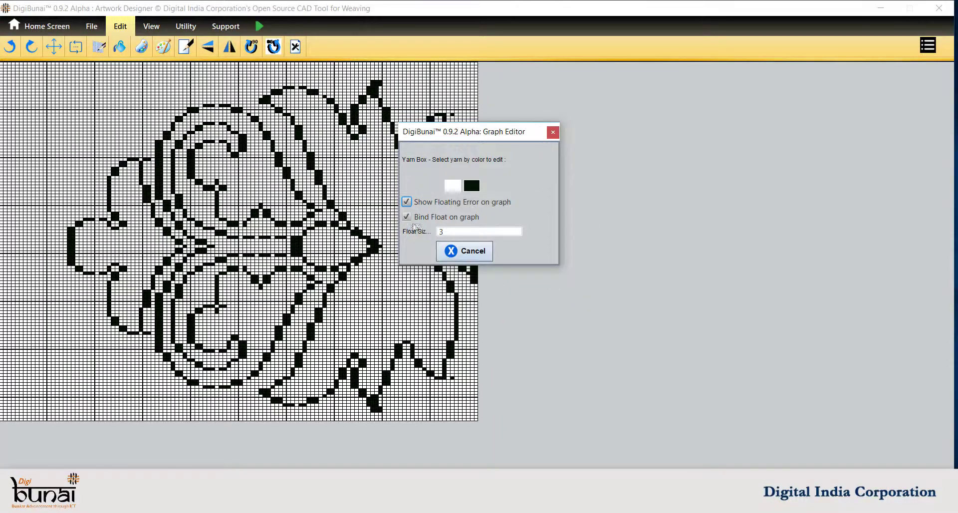
click(406, 202)
click(274, 90)
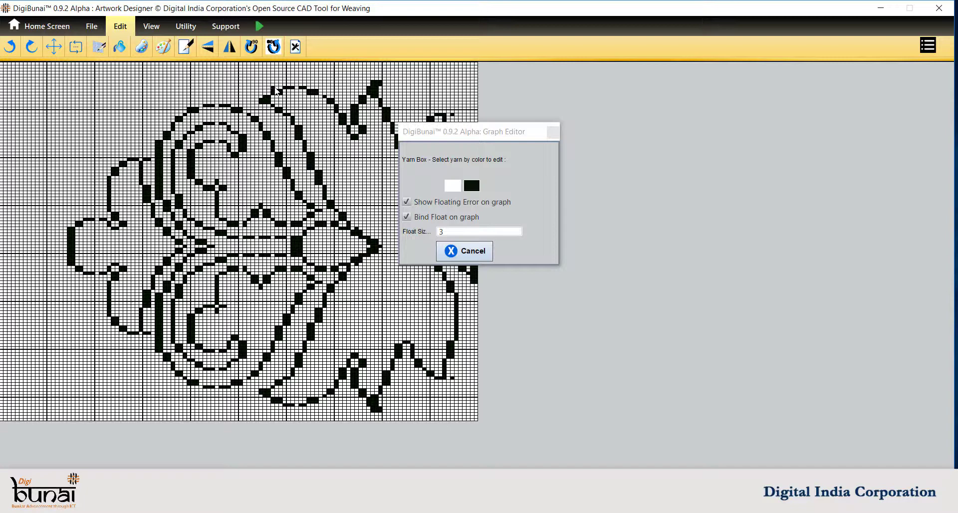
click(279, 91)
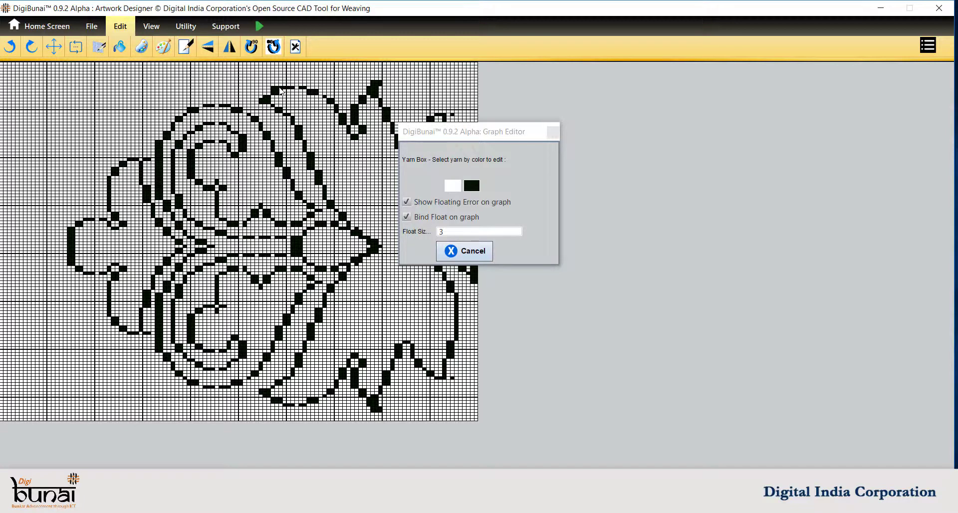
click(472, 255)
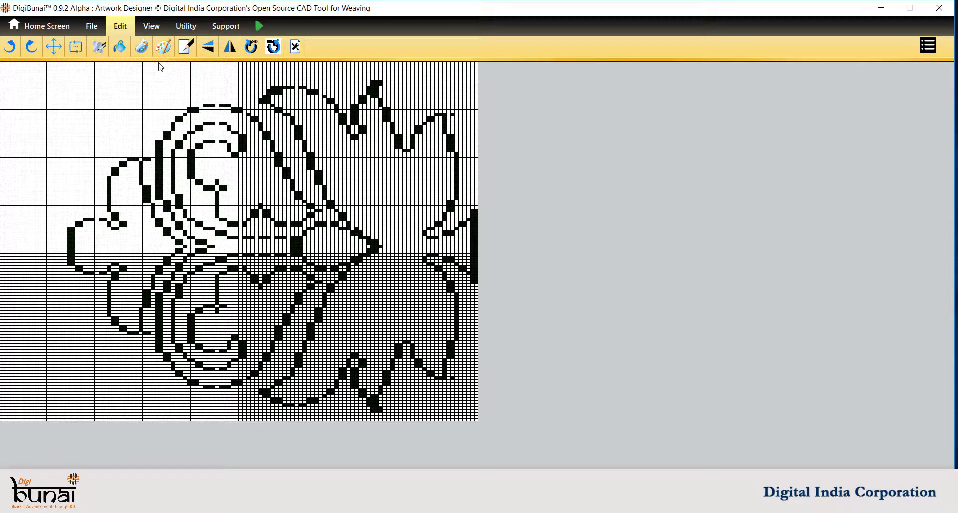
click(161, 29)
Step: Reset the motif to normal view, zoom in slightly, and open the Fill Tool
click(6, 49)
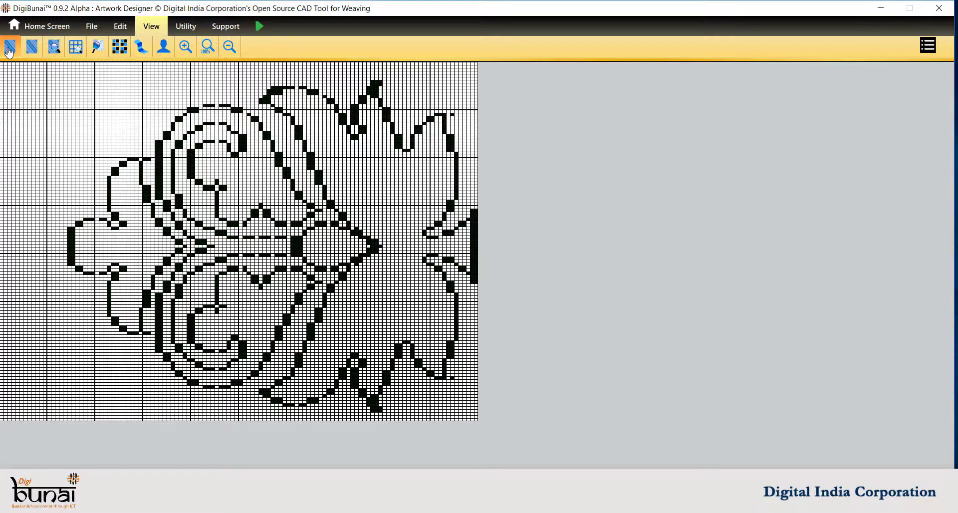
click(185, 47)
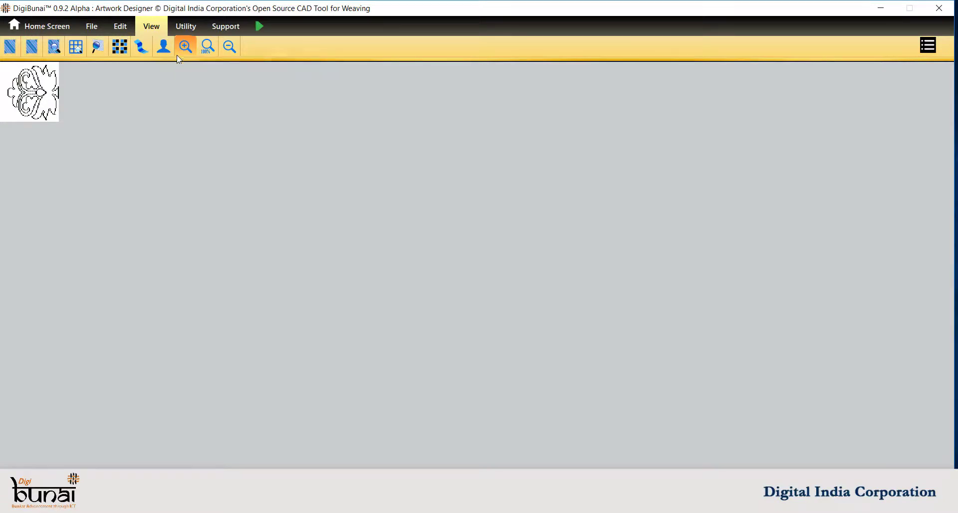
click(120, 26)
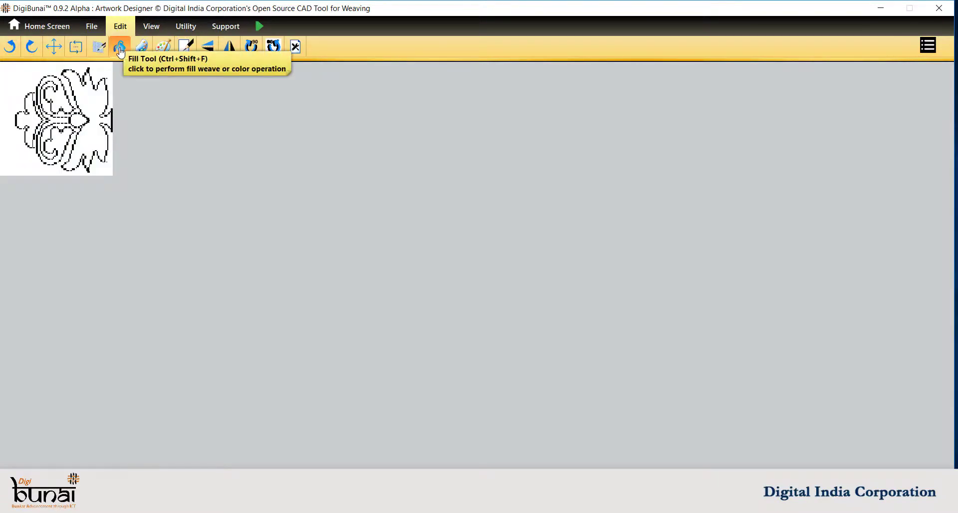
click(119, 47)
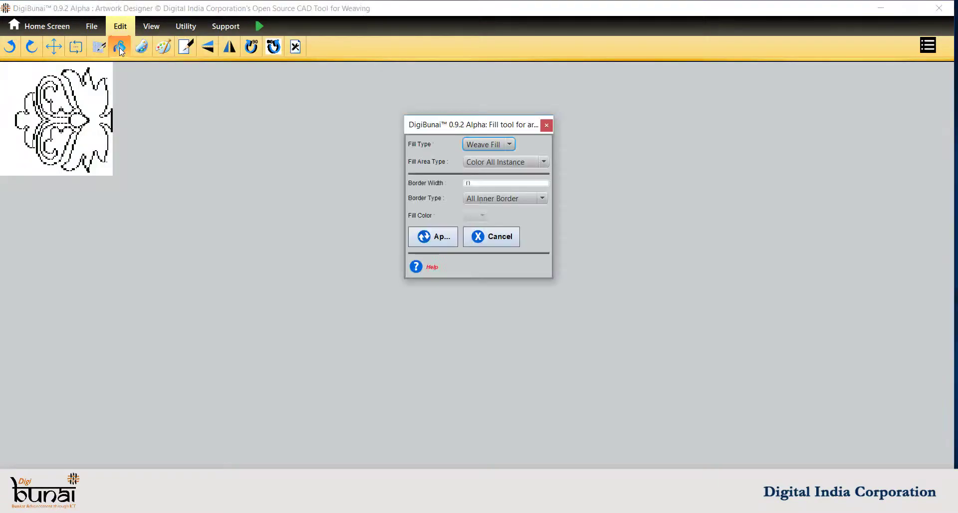
Step: Fill the motif's right half and left outline areas dark red #B40404 with single-instance Color Fill
click(507, 147)
click(506, 154)
click(505, 162)
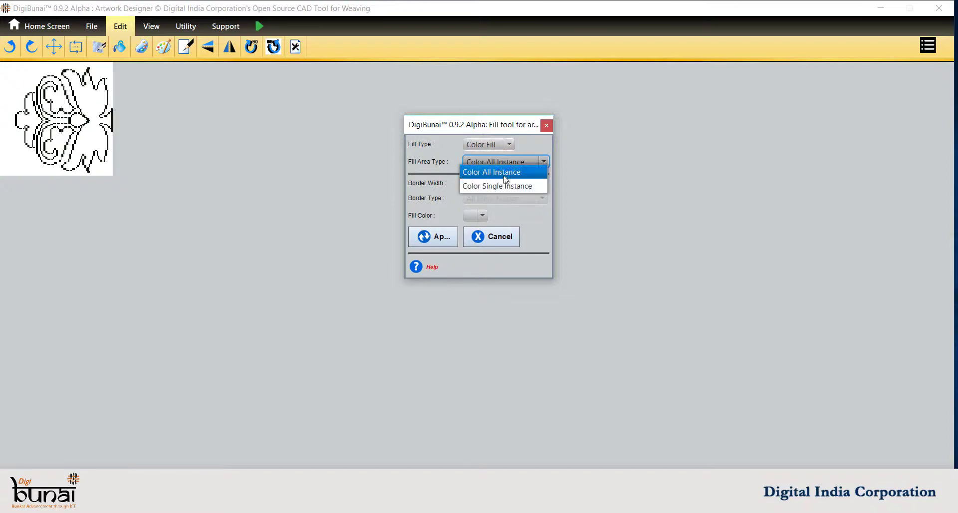
click(507, 187)
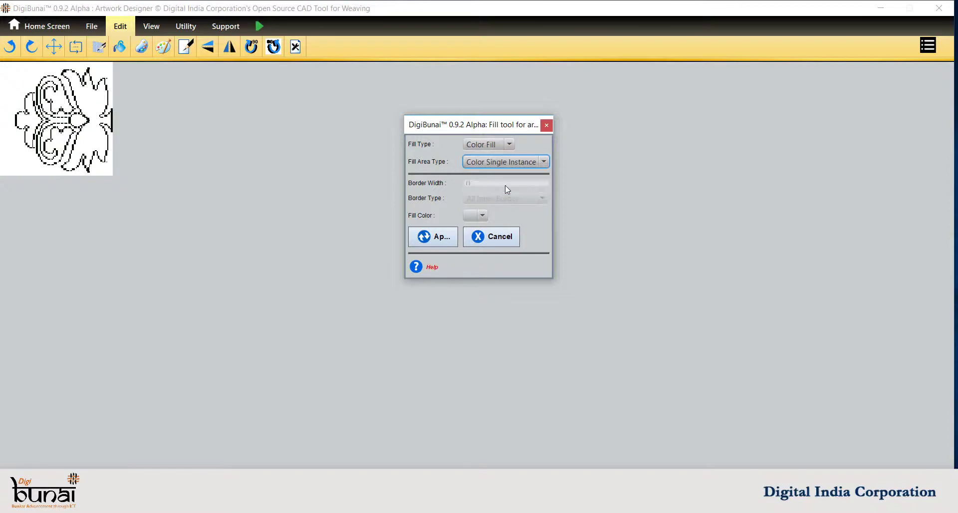
click(467, 216)
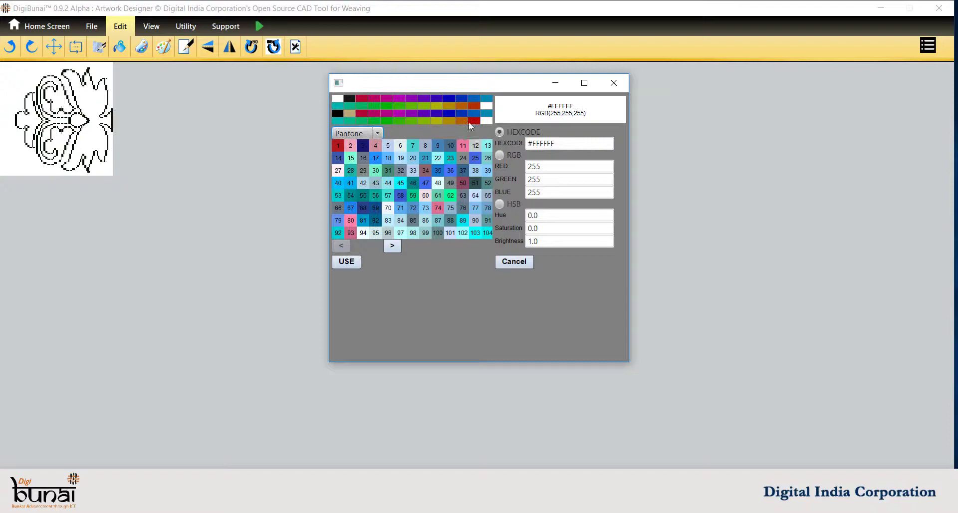
click(470, 121)
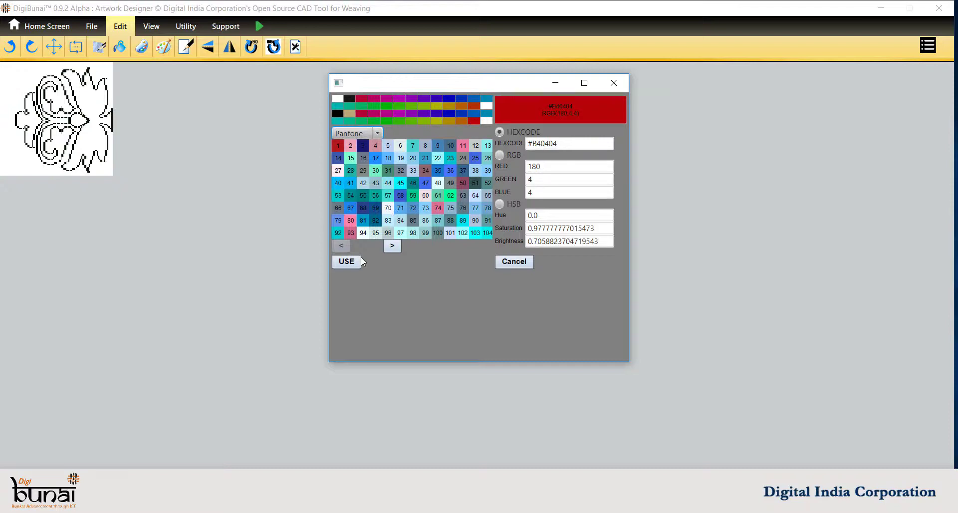
click(347, 262)
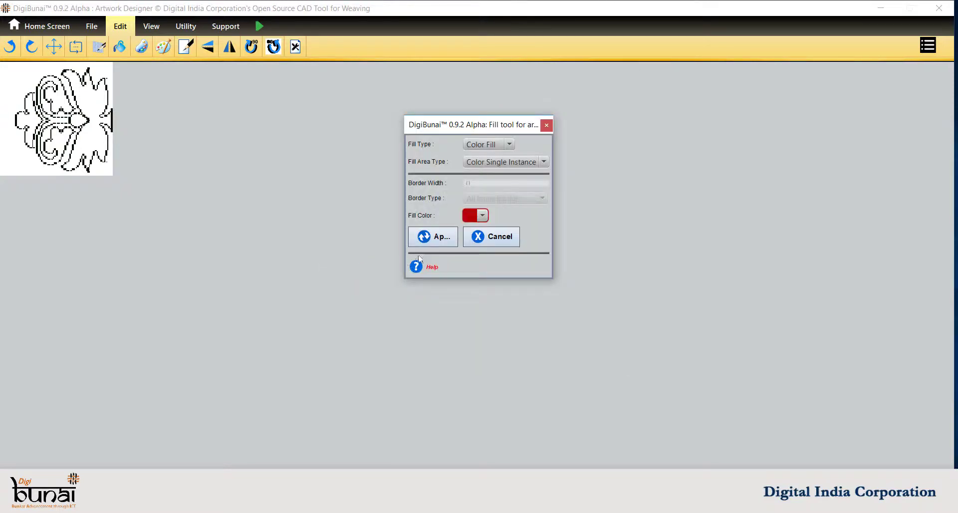
click(439, 238)
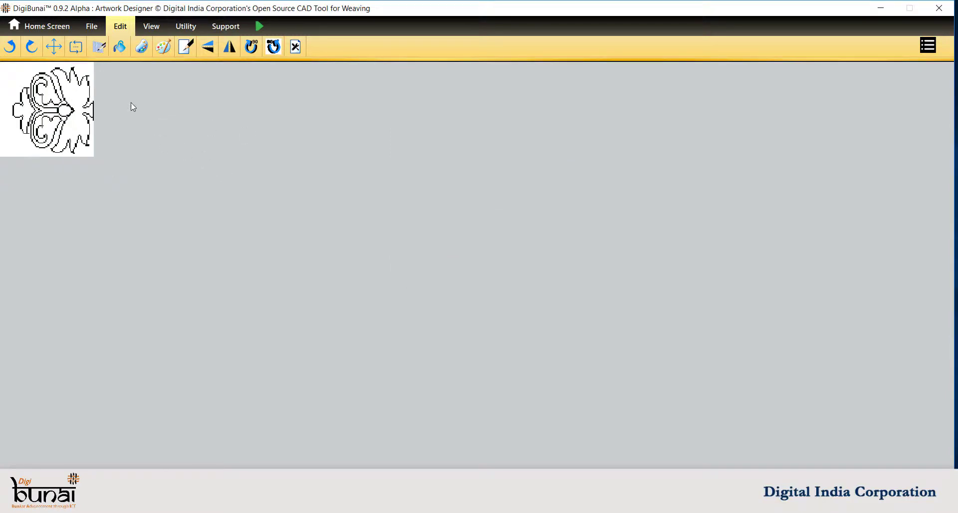
click(77, 102)
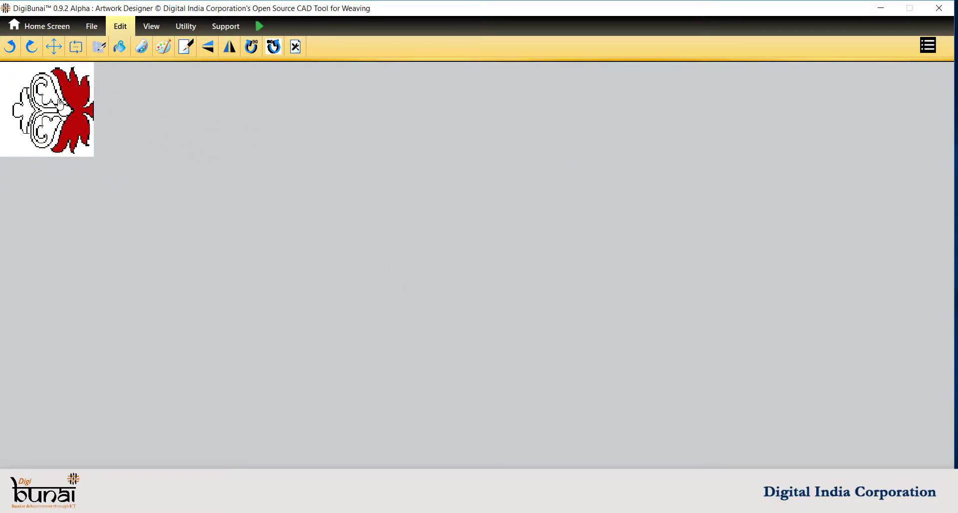
click(74, 148)
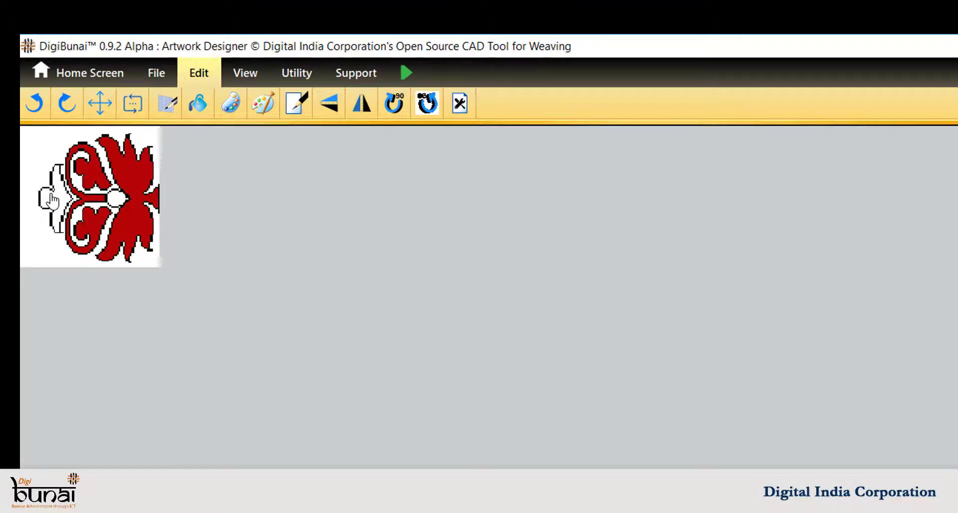
click(51, 199)
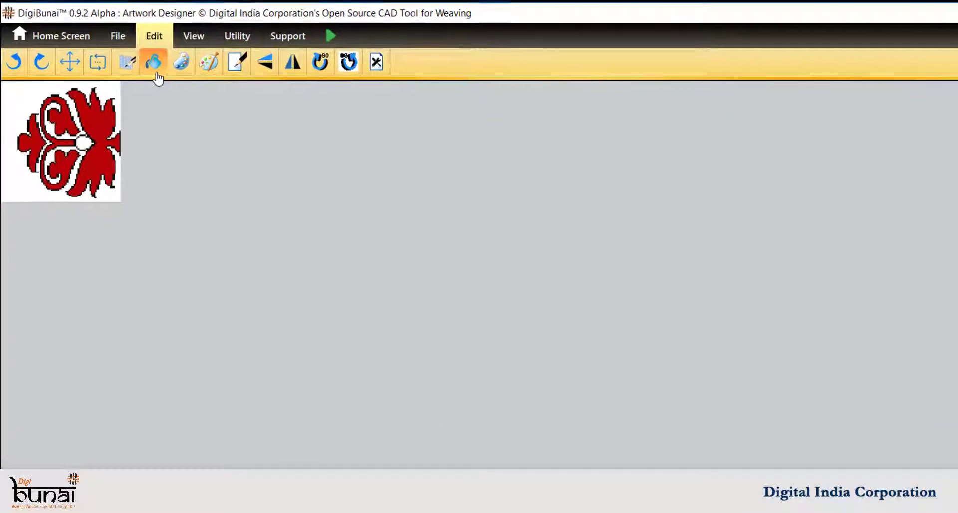
Step: Fill the motif's centre circle dark blue
click(152, 70)
click(593, 267)
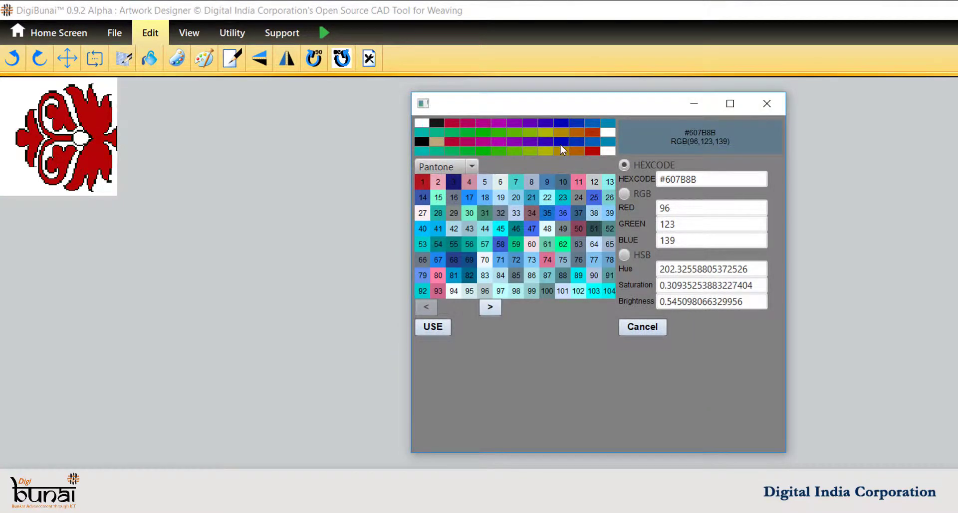
click(560, 144)
click(442, 327)
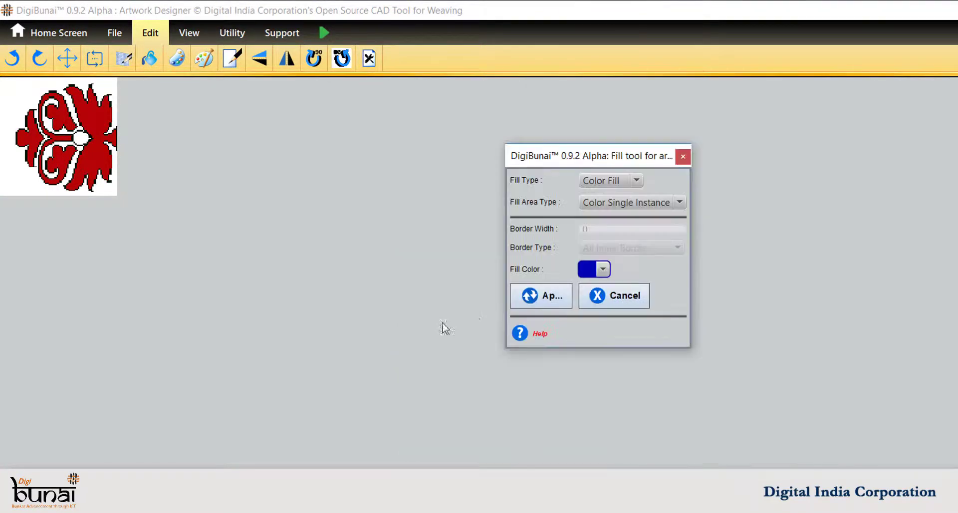
click(556, 305)
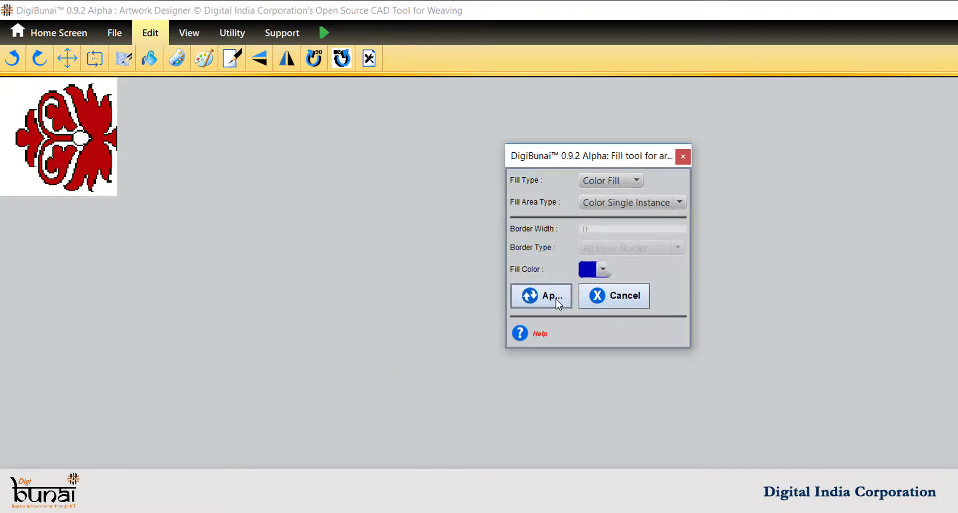
click(83, 140)
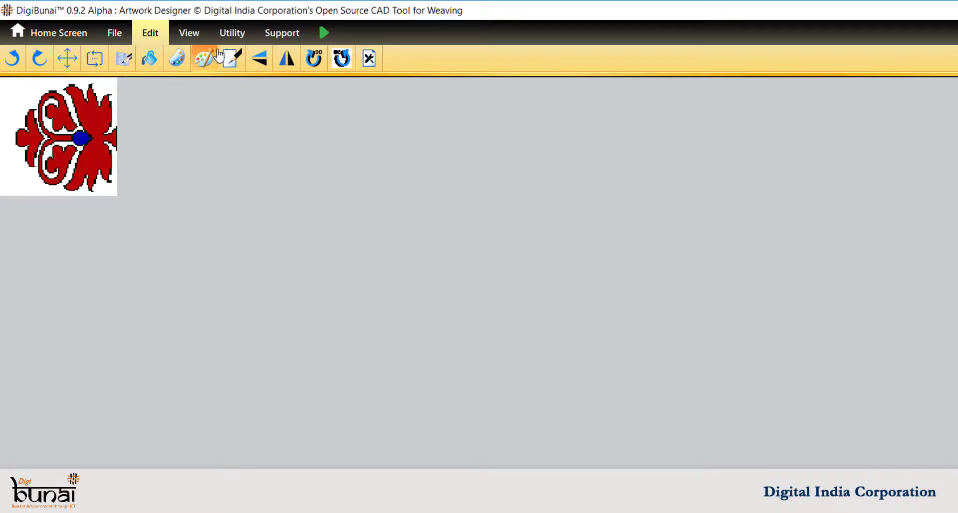
Step: Weave-fill the motif's right red region with a library weave using single-area Weave Fill
click(155, 65)
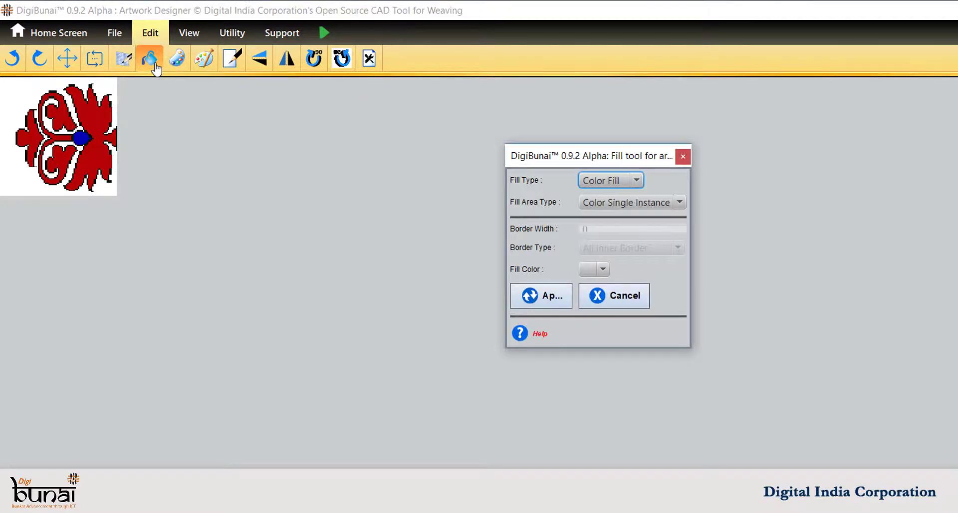
click(620, 189)
click(618, 212)
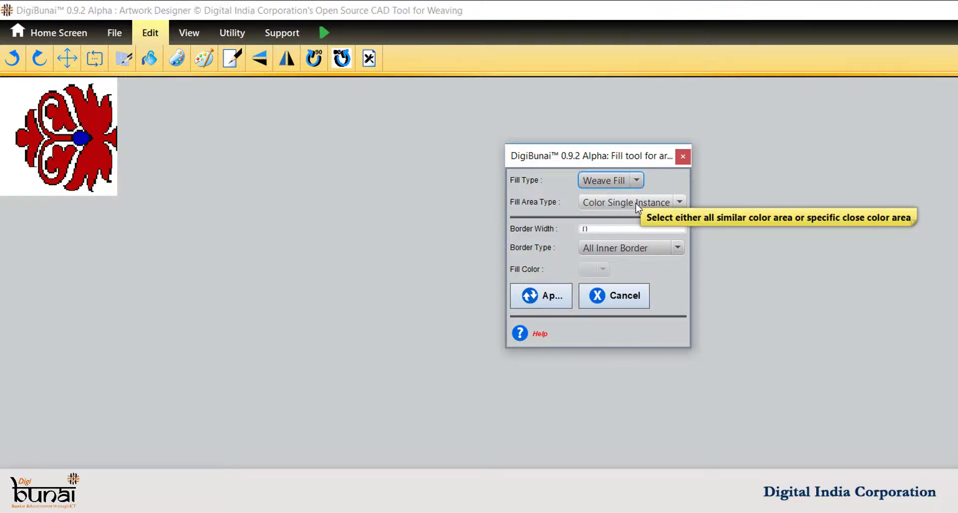
click(638, 207)
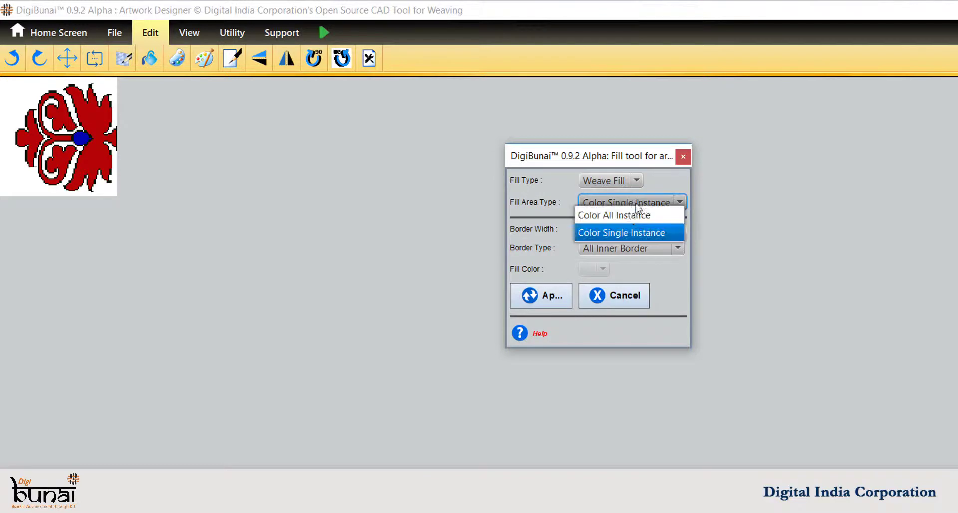
click(630, 233)
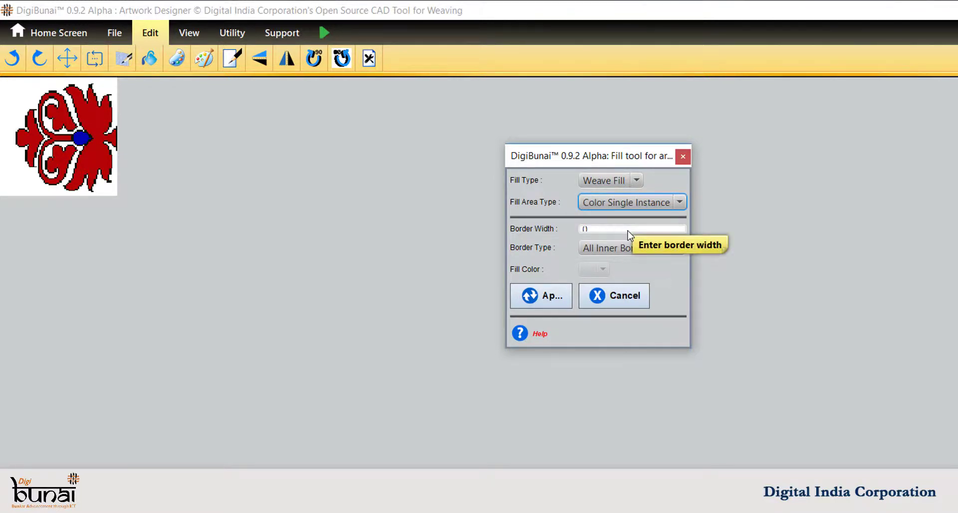
click(552, 299)
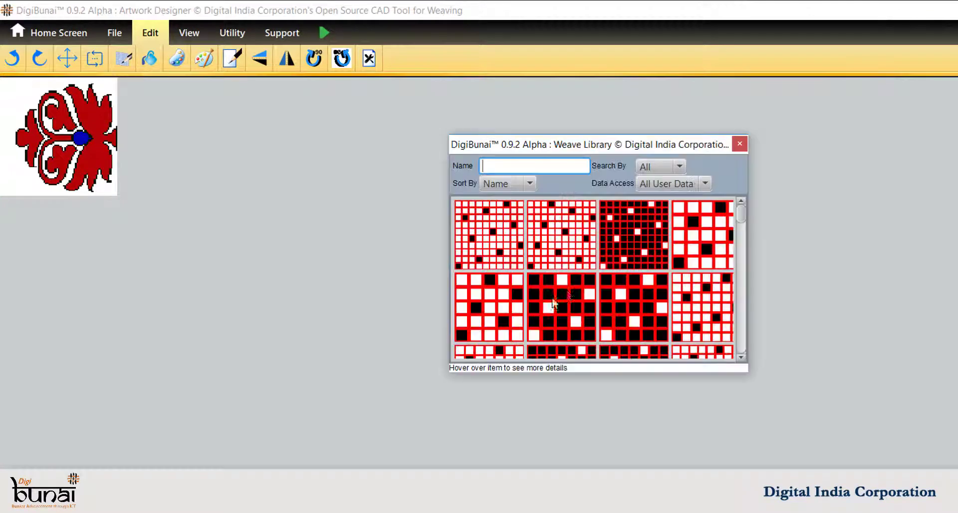
click(586, 248)
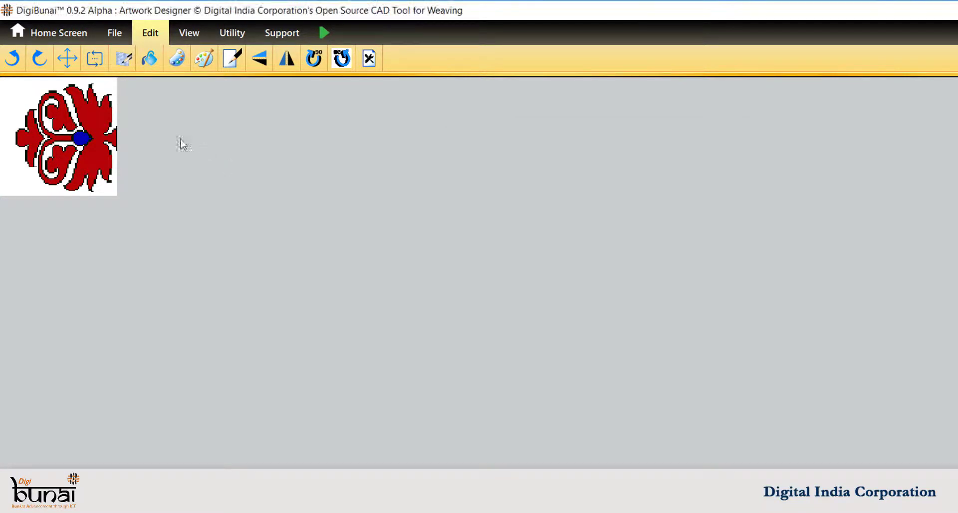
click(103, 130)
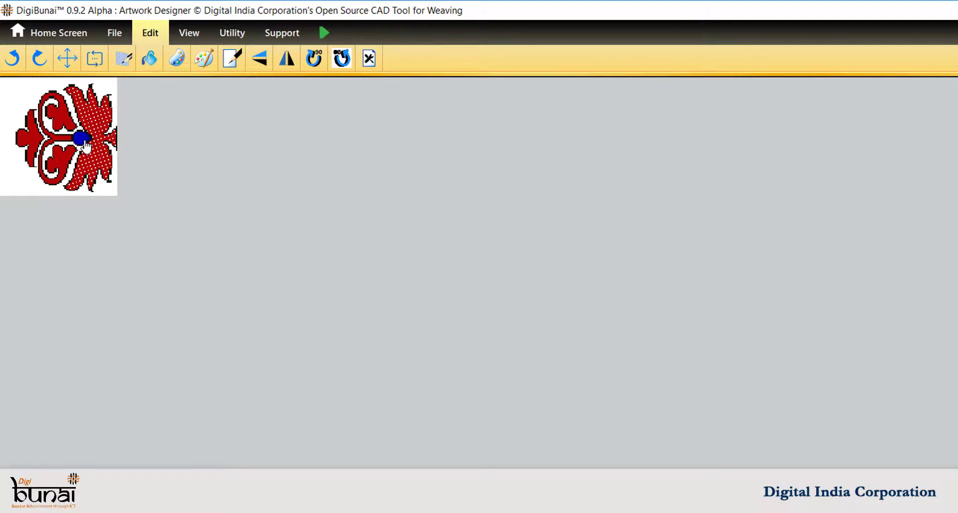
Step: Weave-fill the blue centre area with a border width of 3
click(82, 140)
click(596, 232)
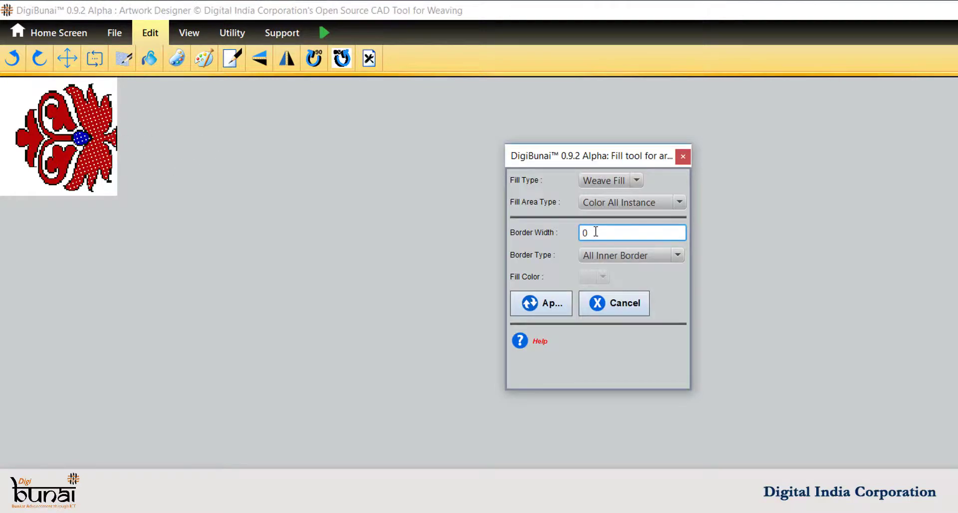
key(BackSpace)
text(3)
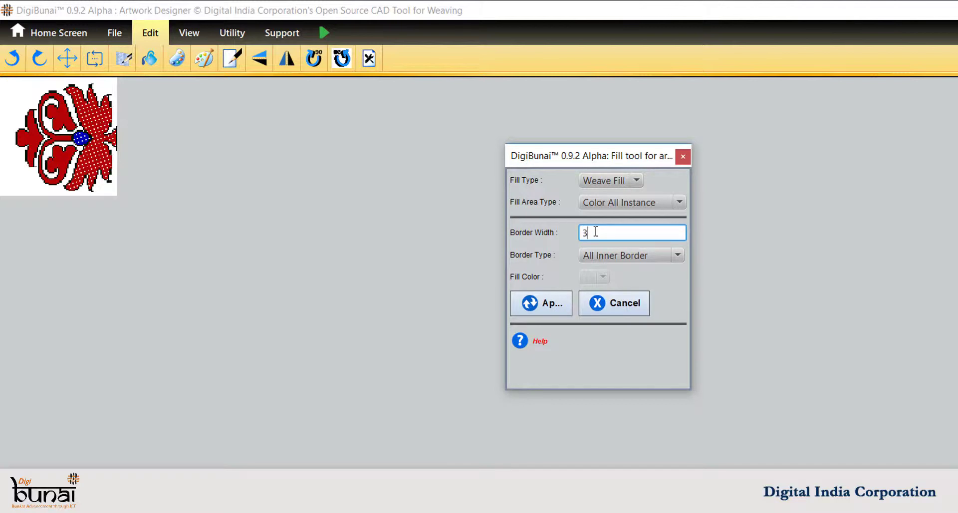
click(567, 304)
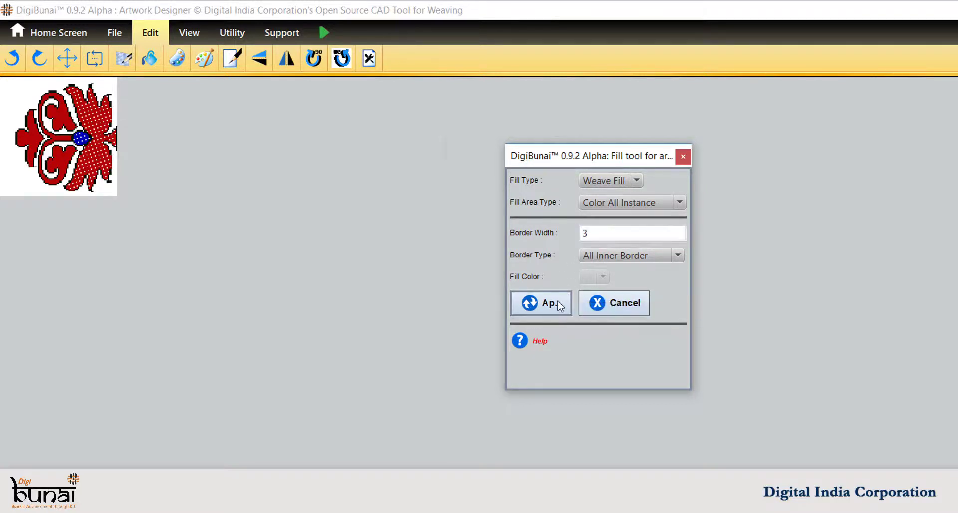
click(576, 250)
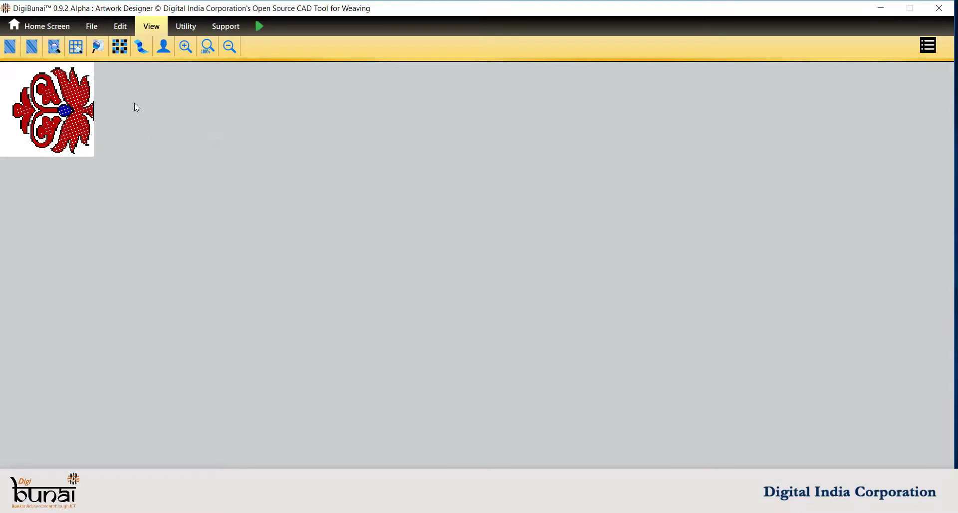
Step: In the Graph Editor, enable Show Floating Error and Bind Float at float size 3
click(120, 28)
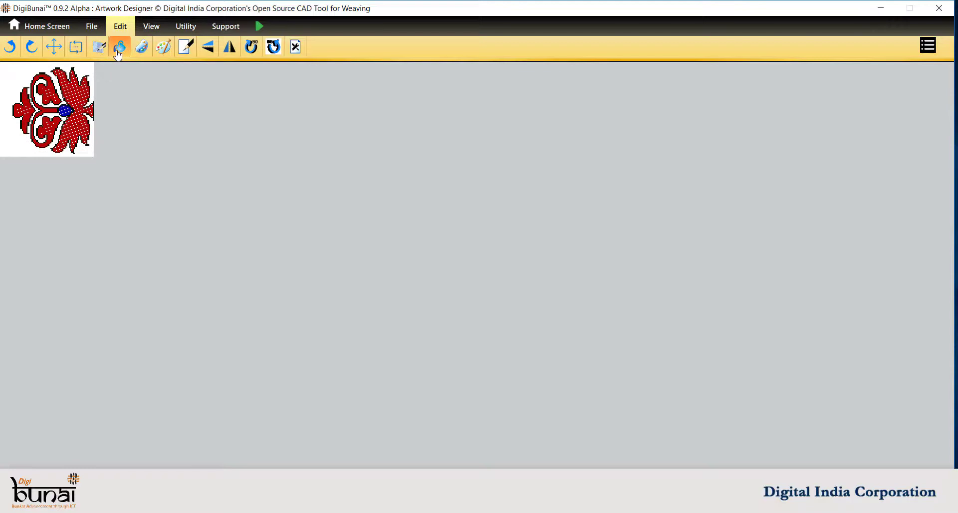
click(118, 52)
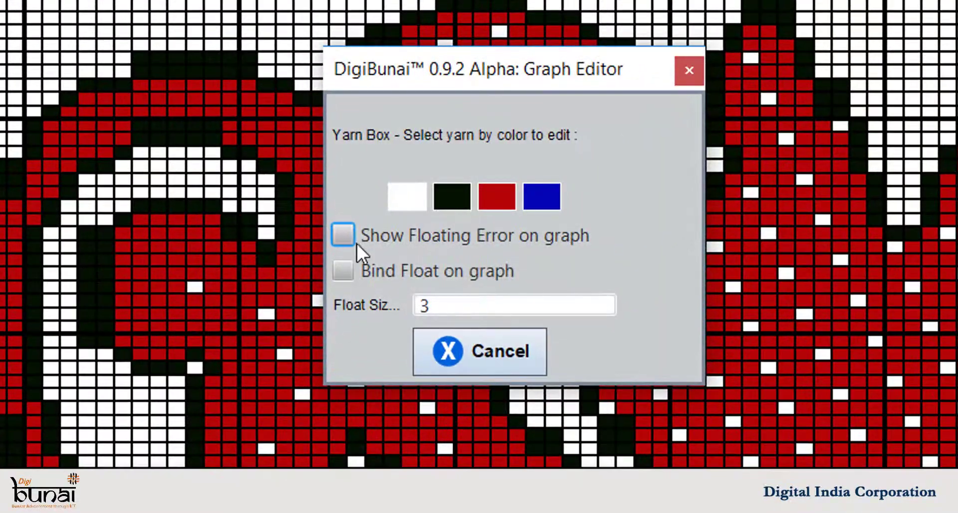
click(369, 235)
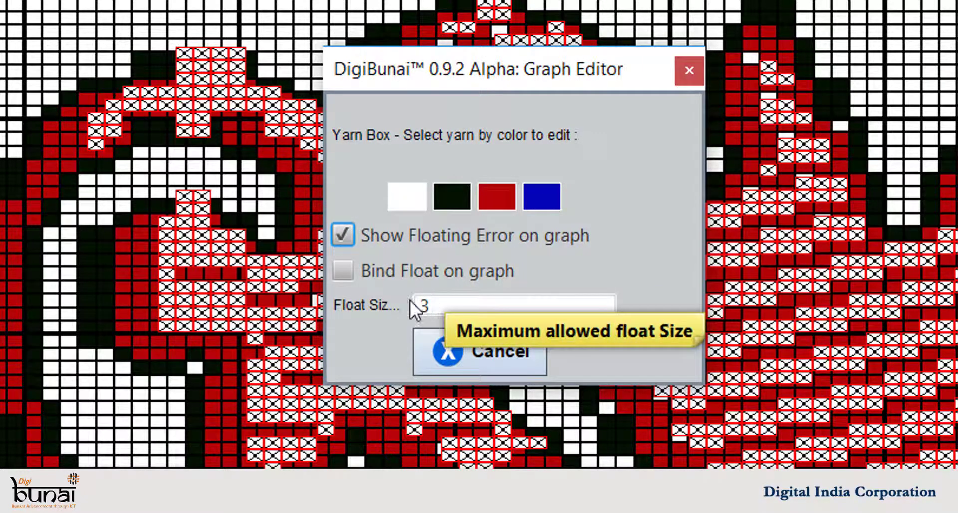
click(348, 274)
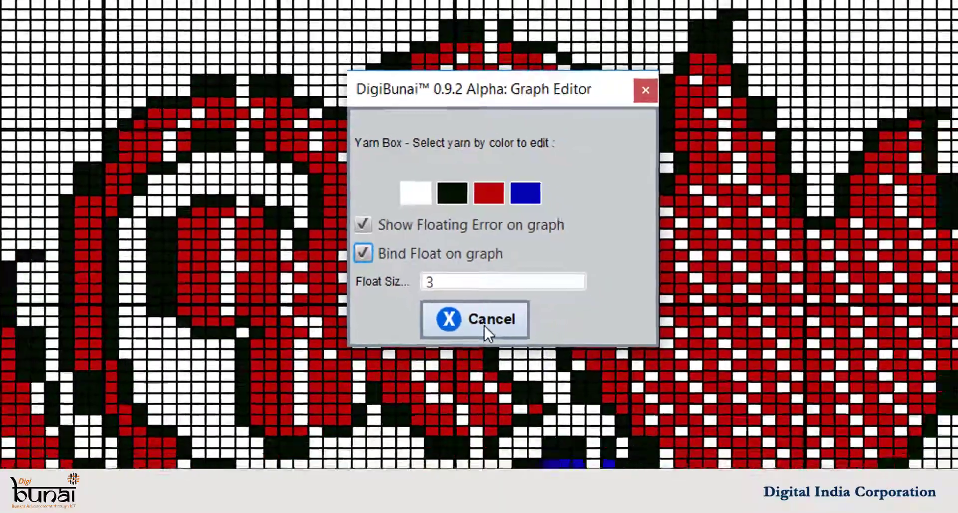
click(485, 327)
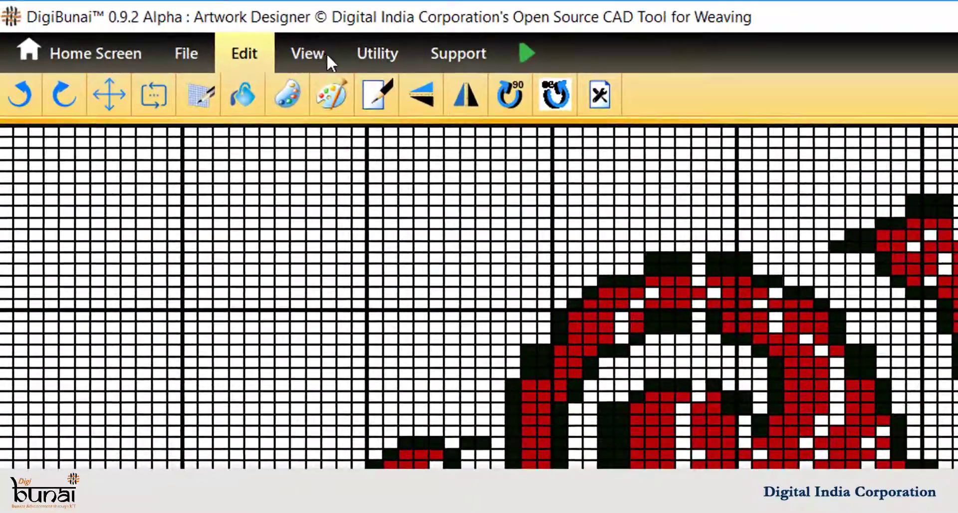
Step: Preview the motif in Front Cut view, zoom in then out twice, and switch back to Grid View
click(151, 26)
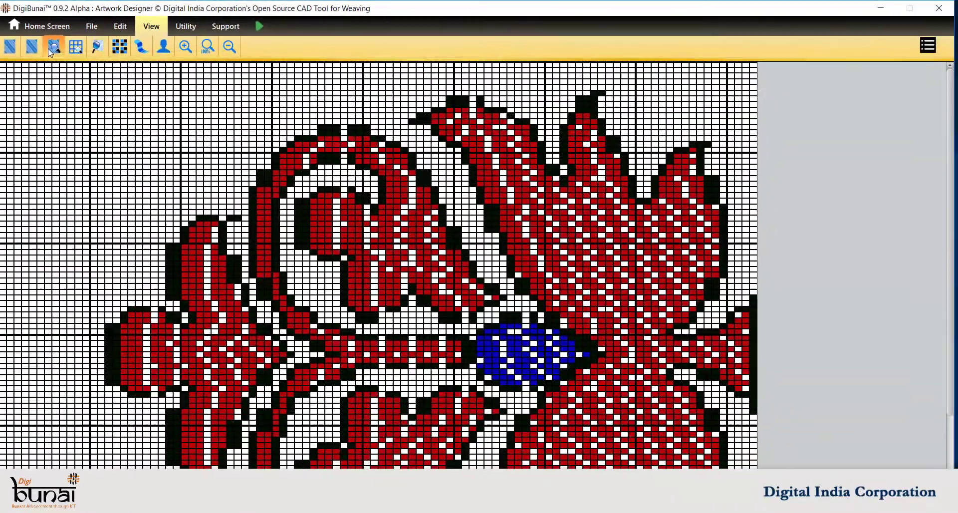
click(103, 100)
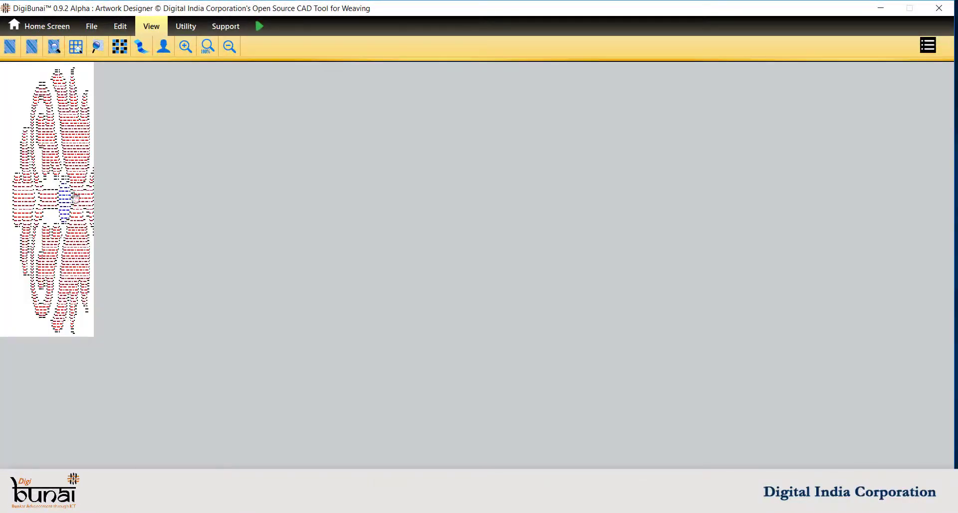
click(186, 53)
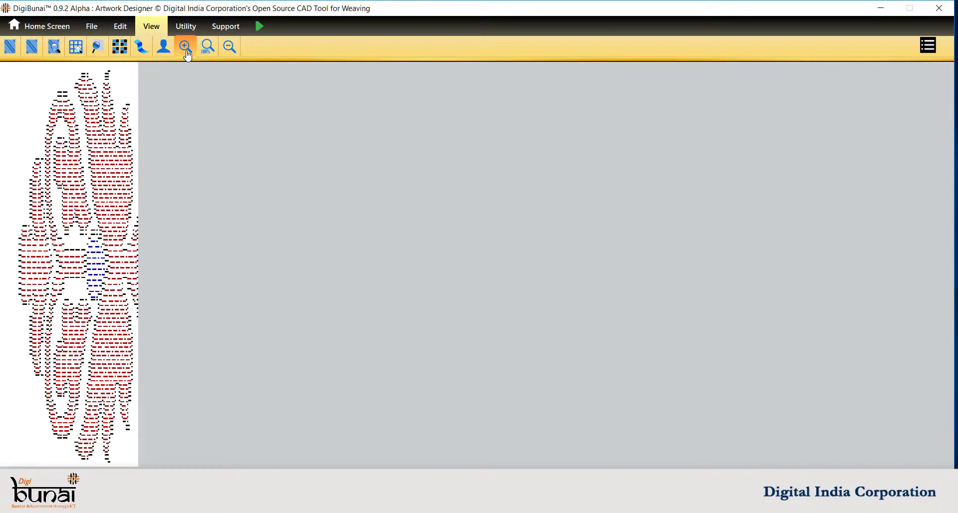
click(230, 47)
click(233, 52)
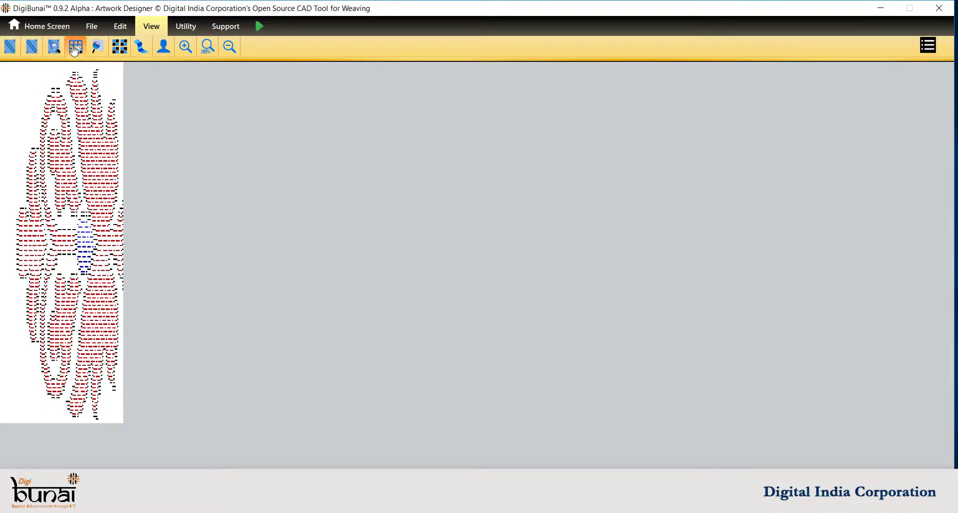
click(75, 49)
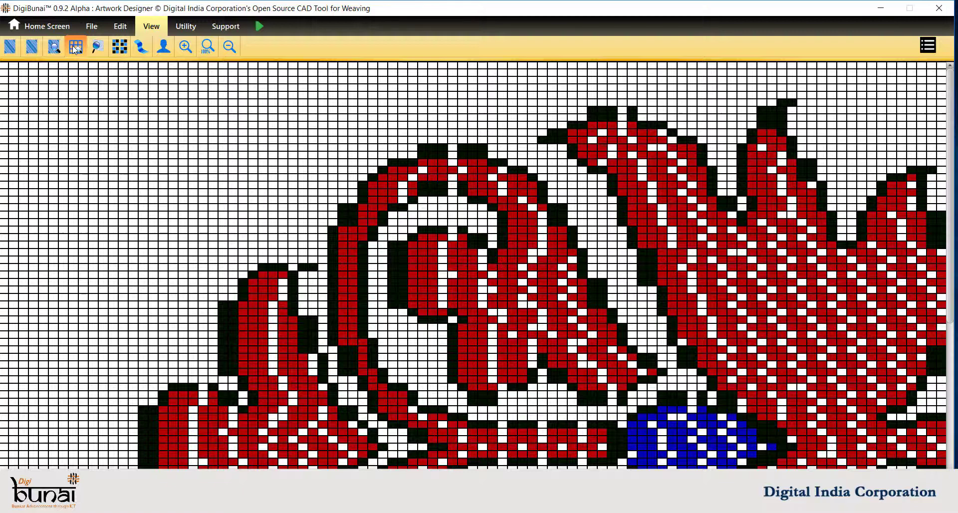
Step: Switch to Graph View with thick block lines, zoom in once, then zoom out six steps
click(98, 48)
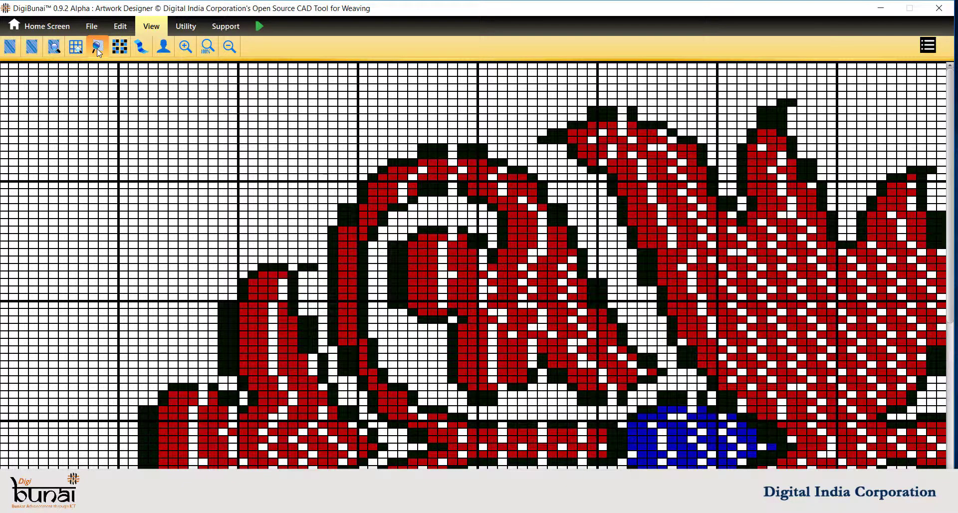
click(185, 47)
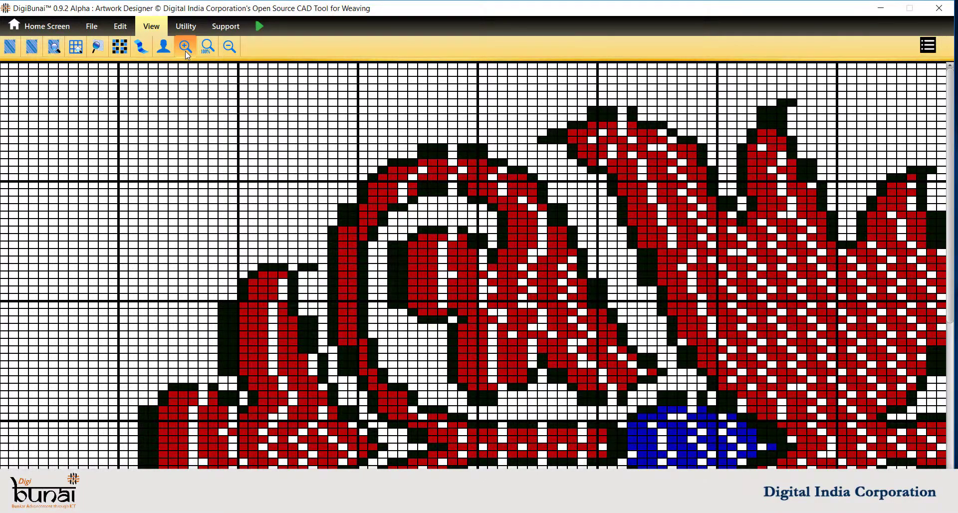
click(229, 49)
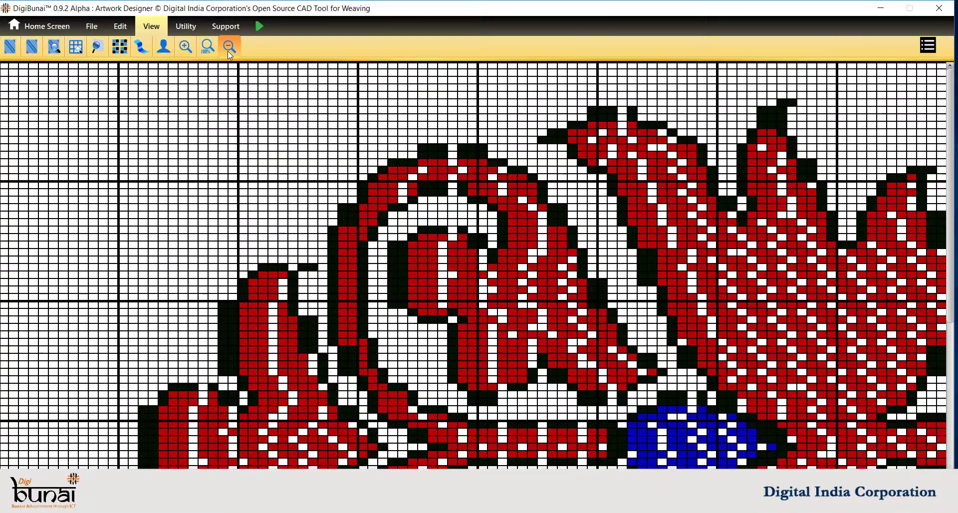
click(229, 49)
click(229, 50)
click(230, 50)
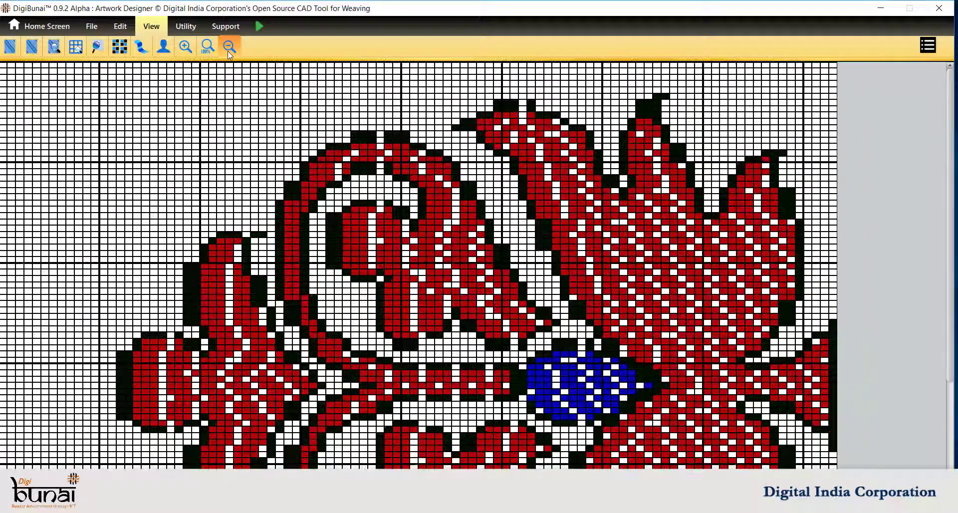
click(229, 50)
click(229, 50)
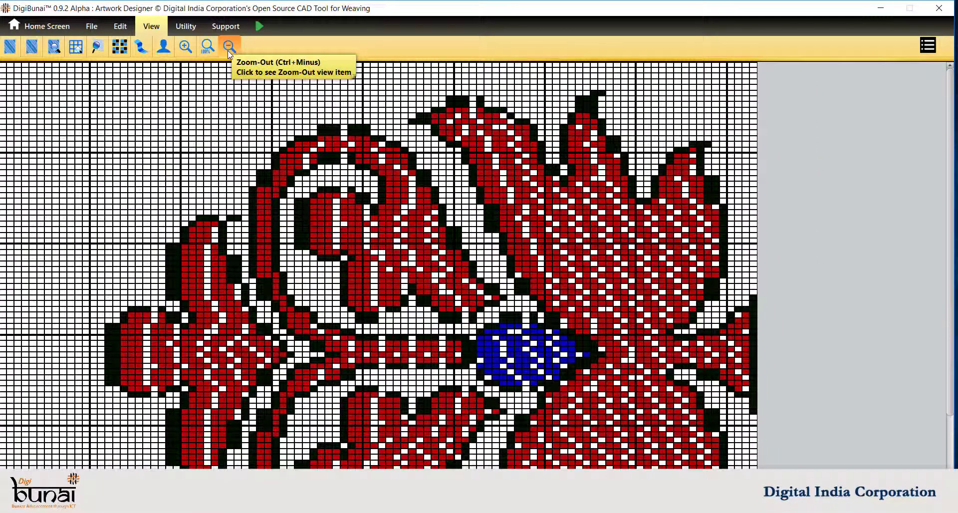
Step: Use File > Export As Graph to save the design as D1 in Desktop\Graph
click(95, 30)
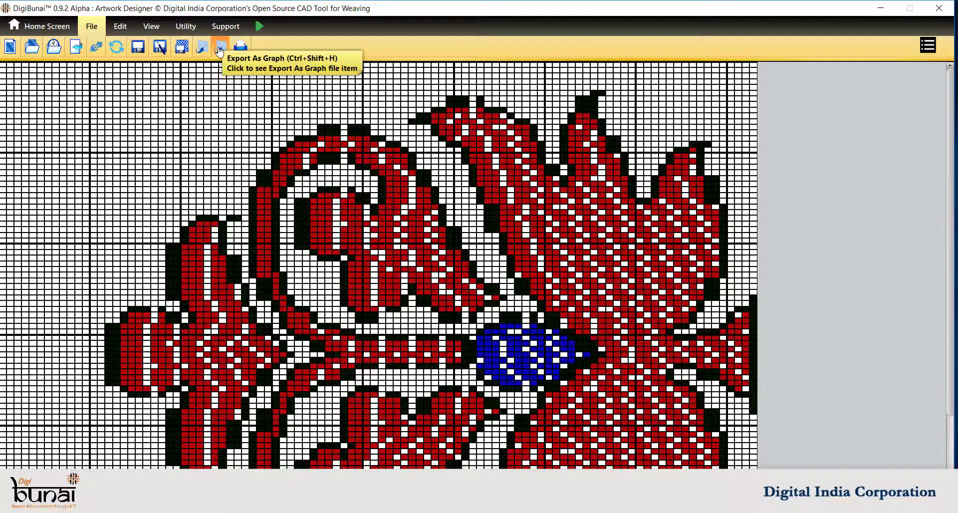
click(220, 50)
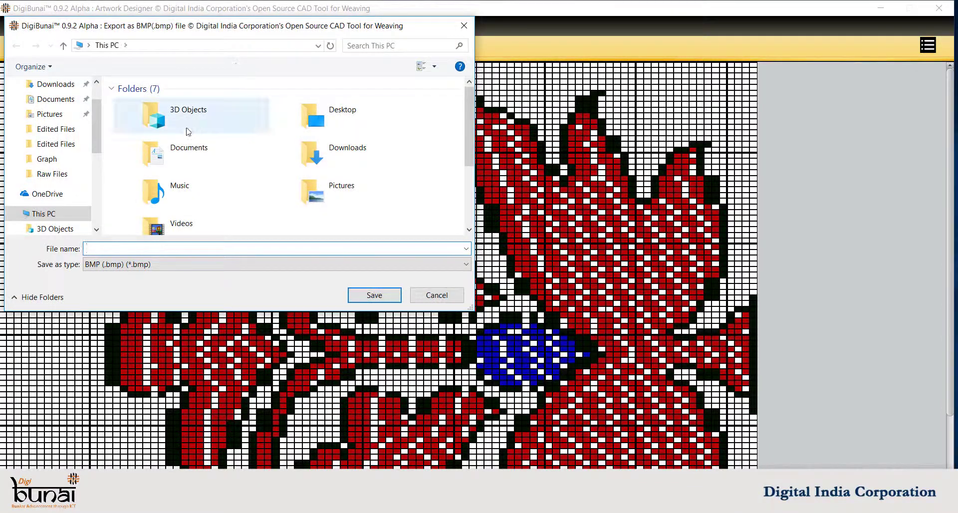
double_click(332, 122)
click(152, 247)
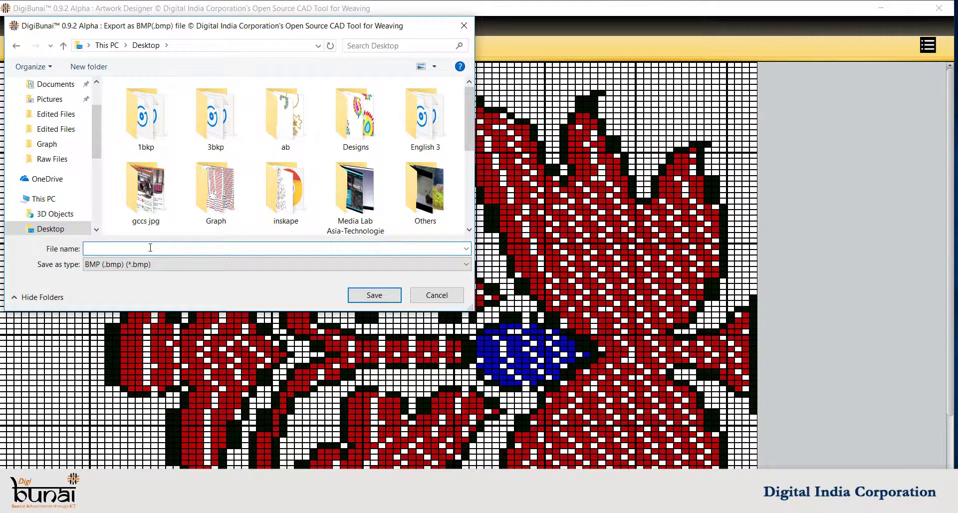
text(D1)
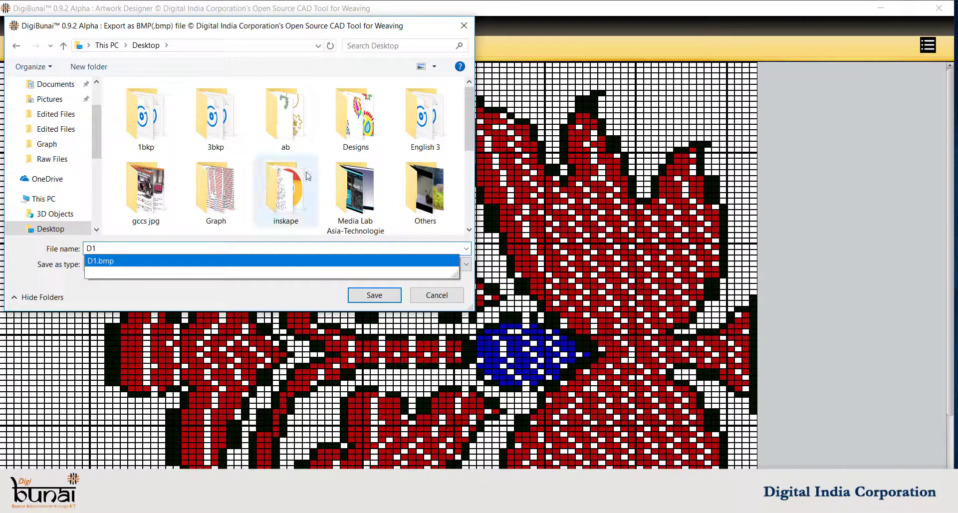
click(203, 220)
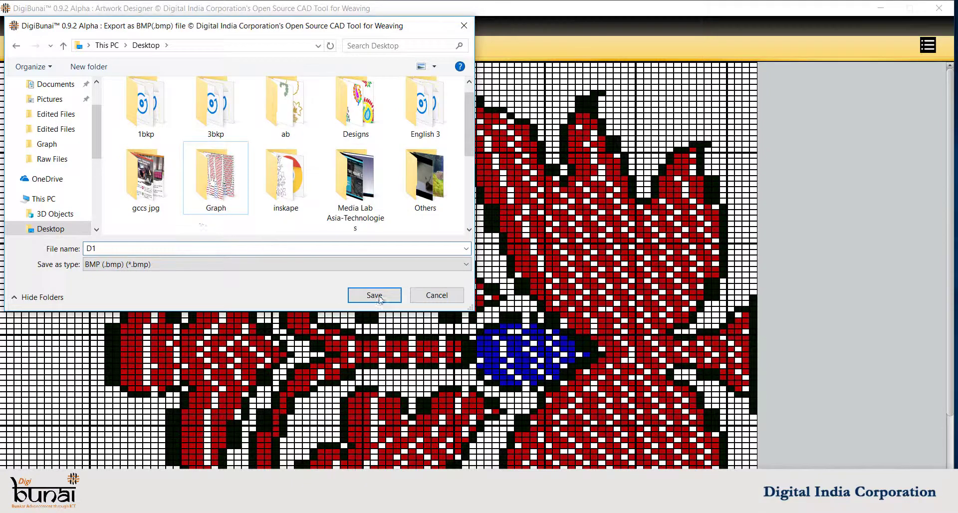
click(374, 295)
click(375, 295)
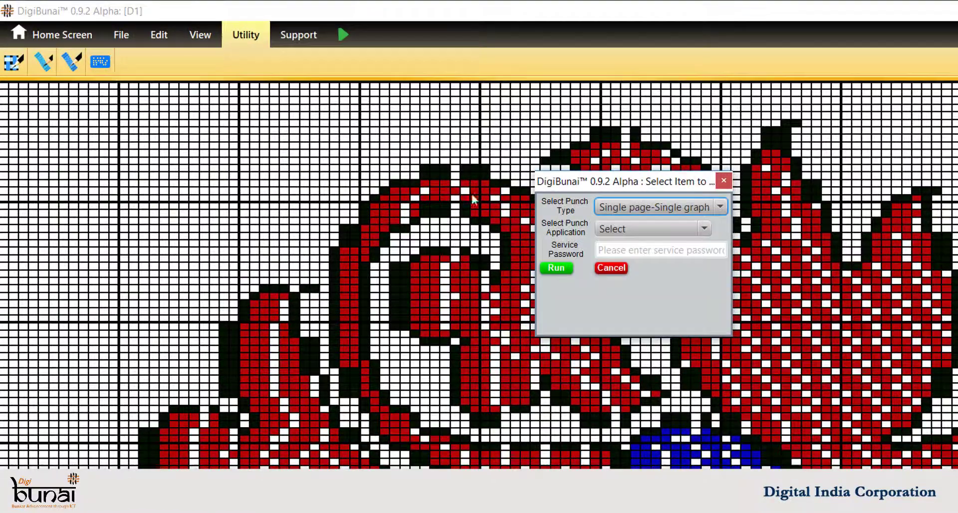
Step: Browse the Select Punch Application and Select Punch Type dropdown lists in the punch card dialog
click(703, 228)
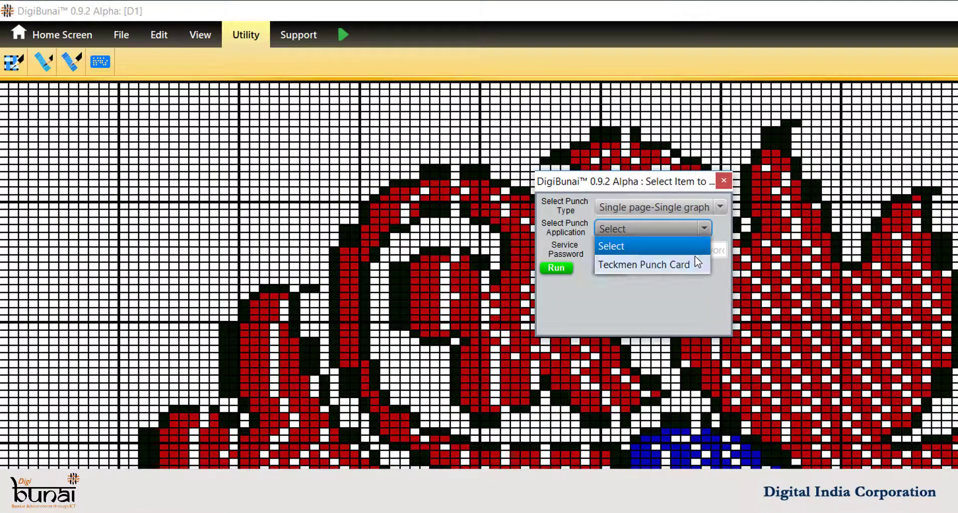
click(718, 216)
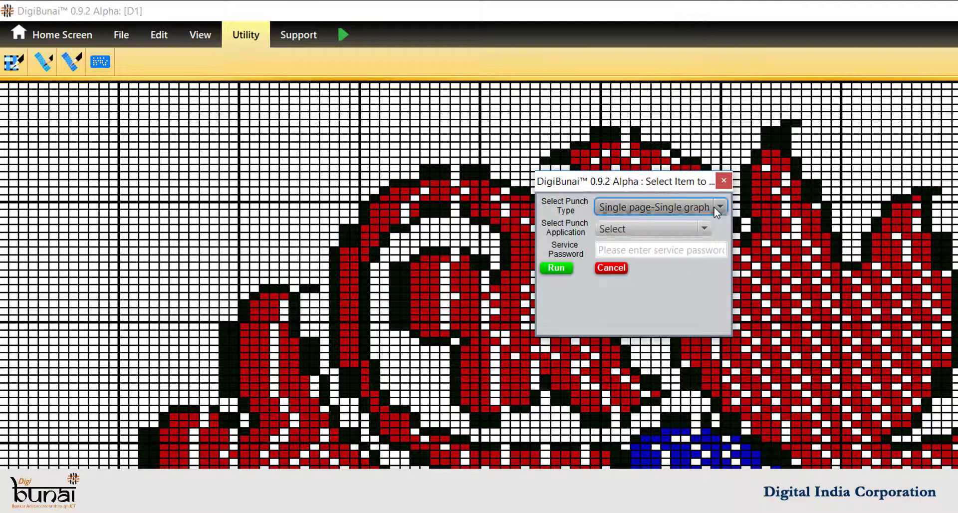
click(714, 208)
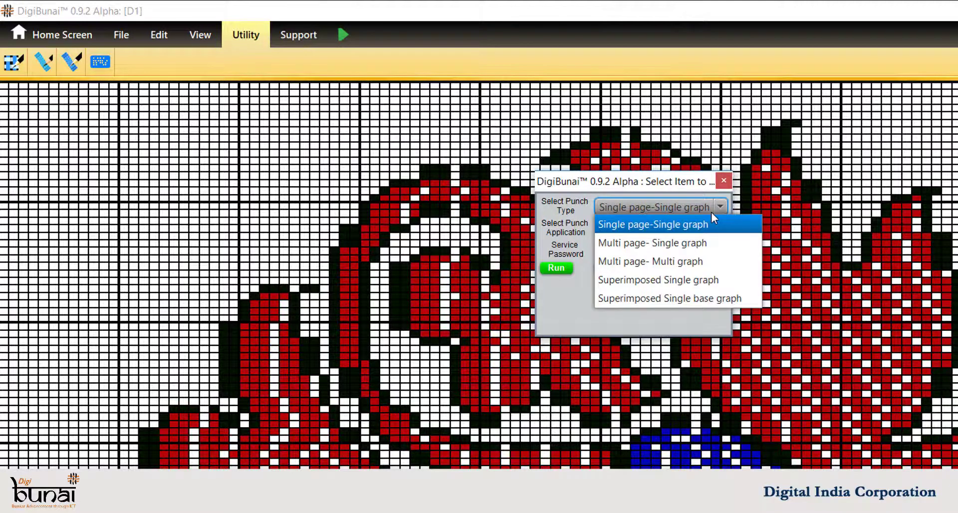